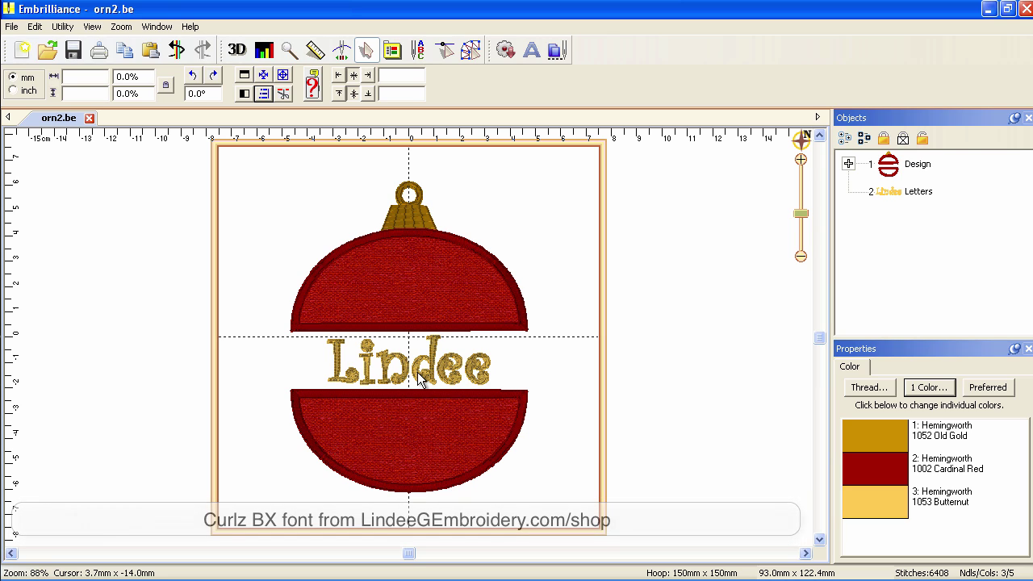
# Start a new design and insert the Half Oval from the Shapes 1 group of the Embrilliance: Outlines library catalog
pyautogui.click(23, 51)
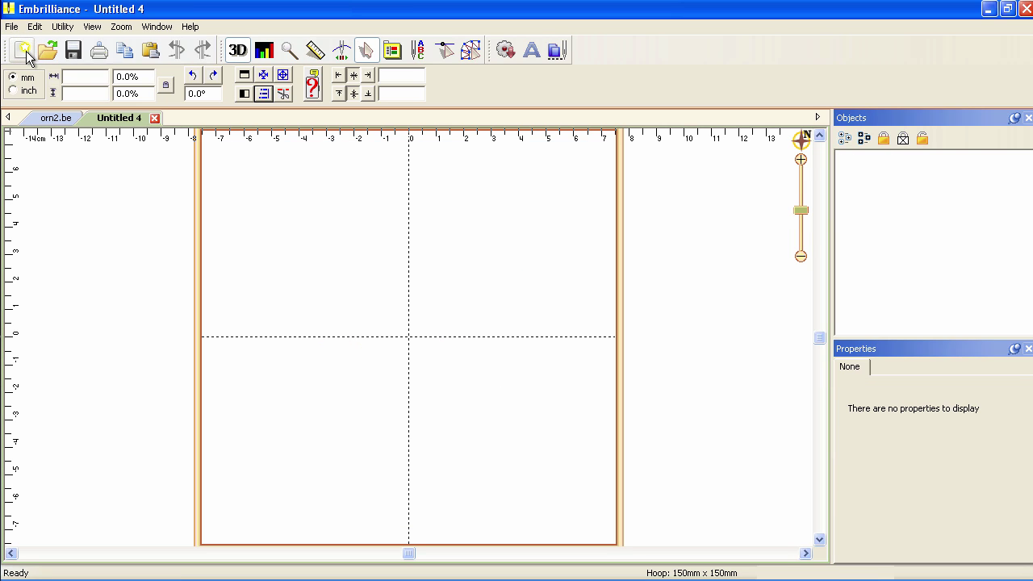
pyautogui.click(507, 50)
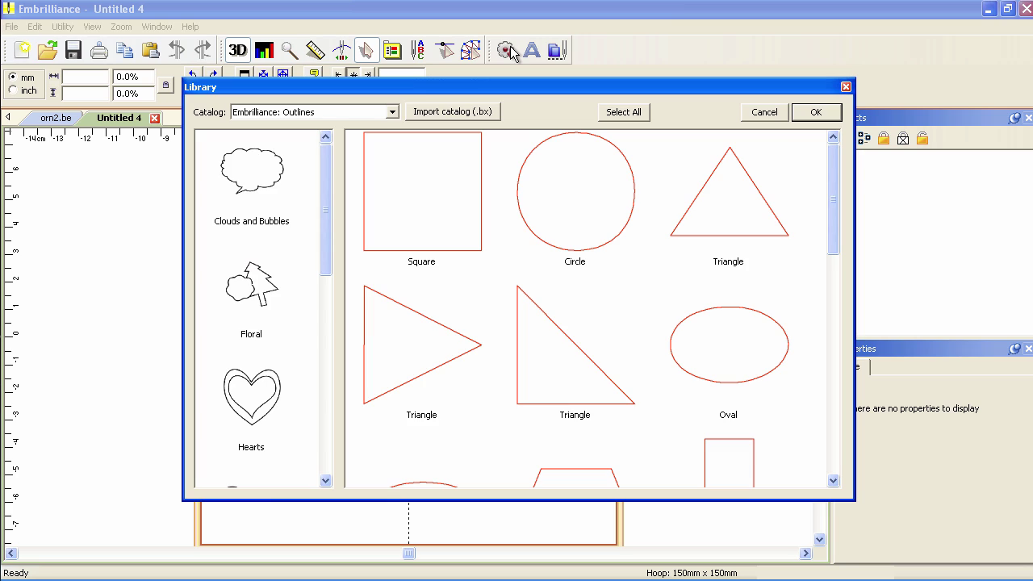
pyautogui.click(393, 113)
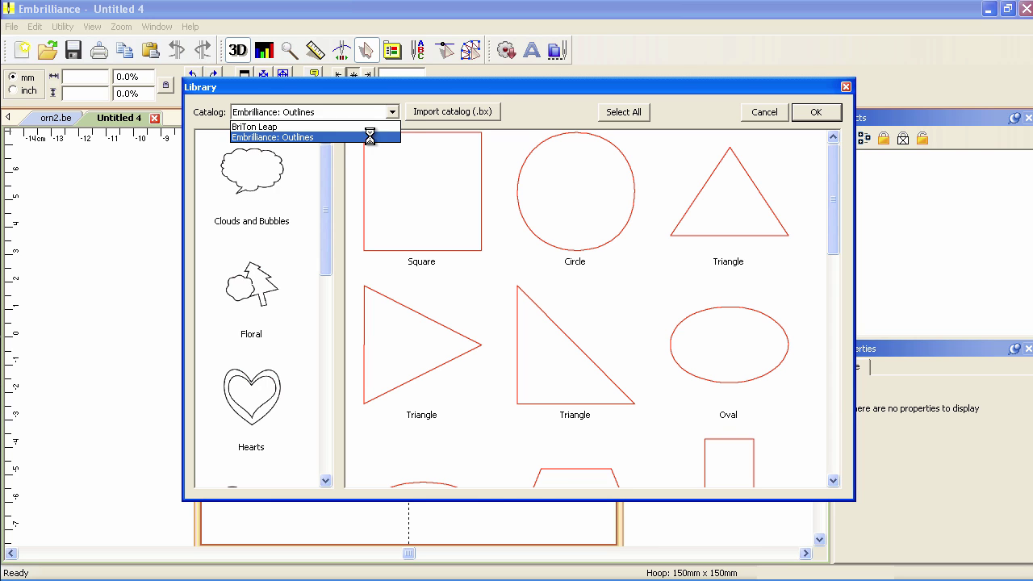
pyautogui.click(370, 137)
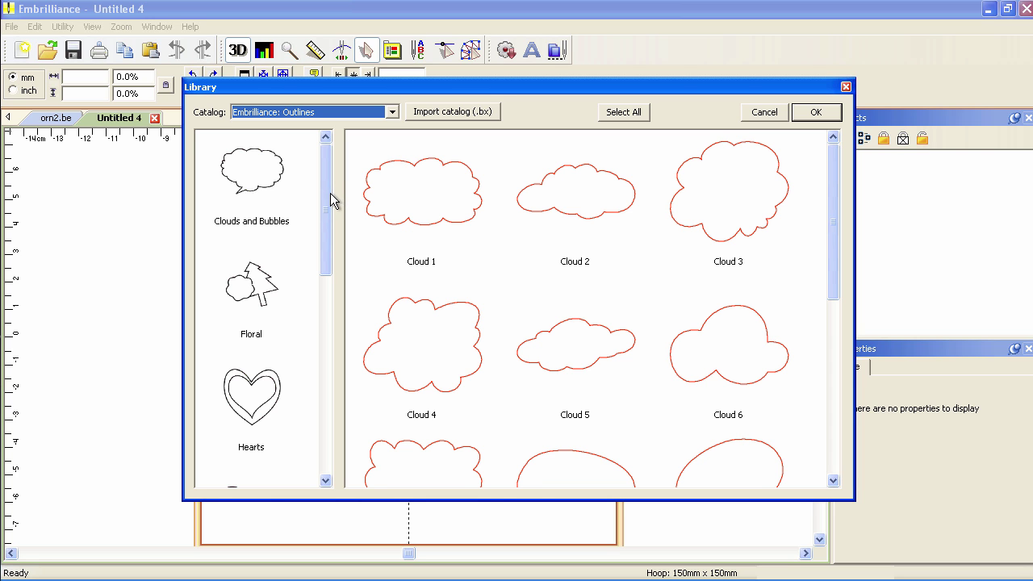
pyautogui.moveTo(331, 193); pyautogui.dragTo(329, 275)
pyautogui.click(270, 288)
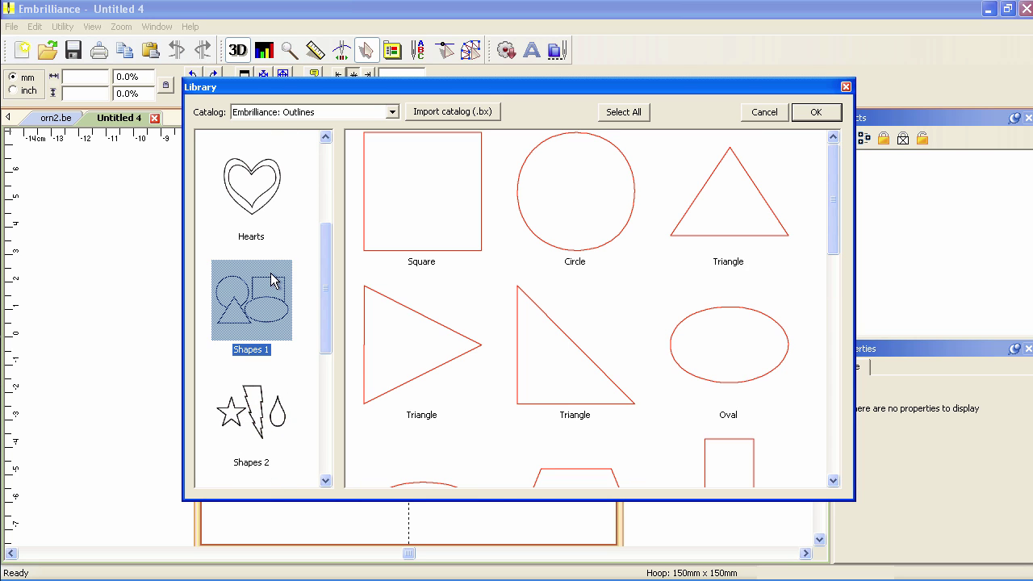
pyautogui.moveTo(837, 243); pyautogui.dragTo(837, 307)
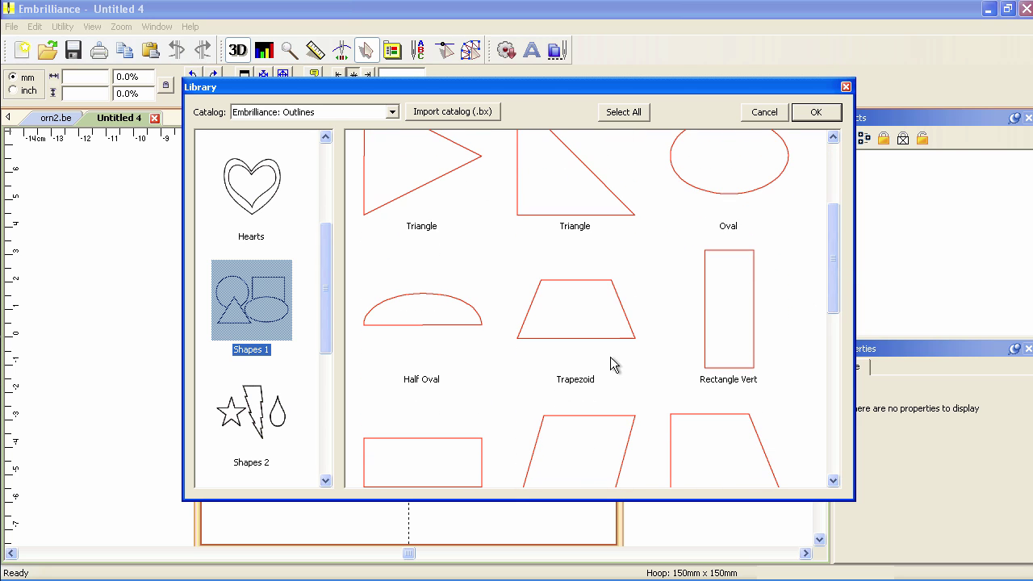
pyautogui.click(421, 325)
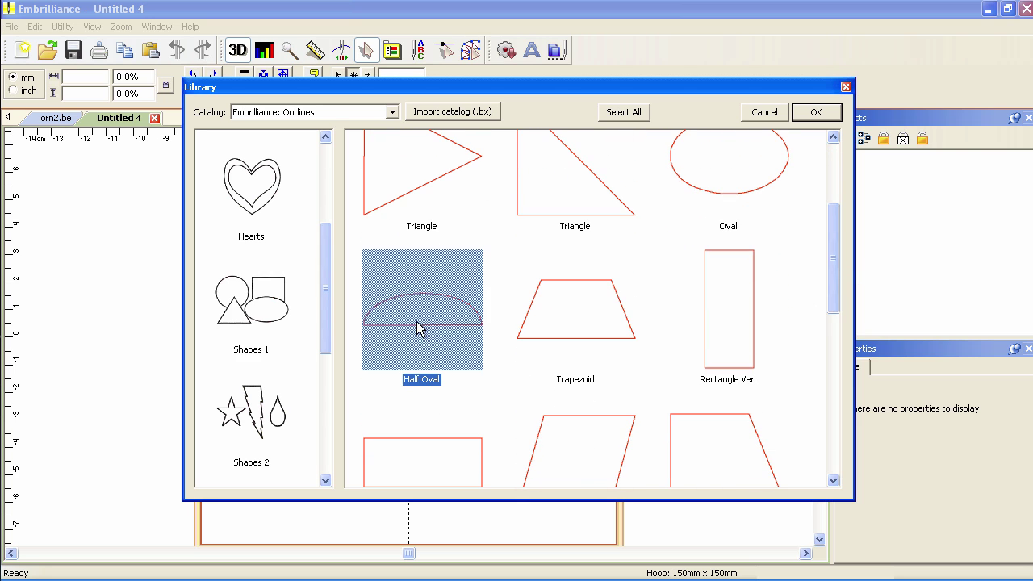
pyautogui.click(816, 113)
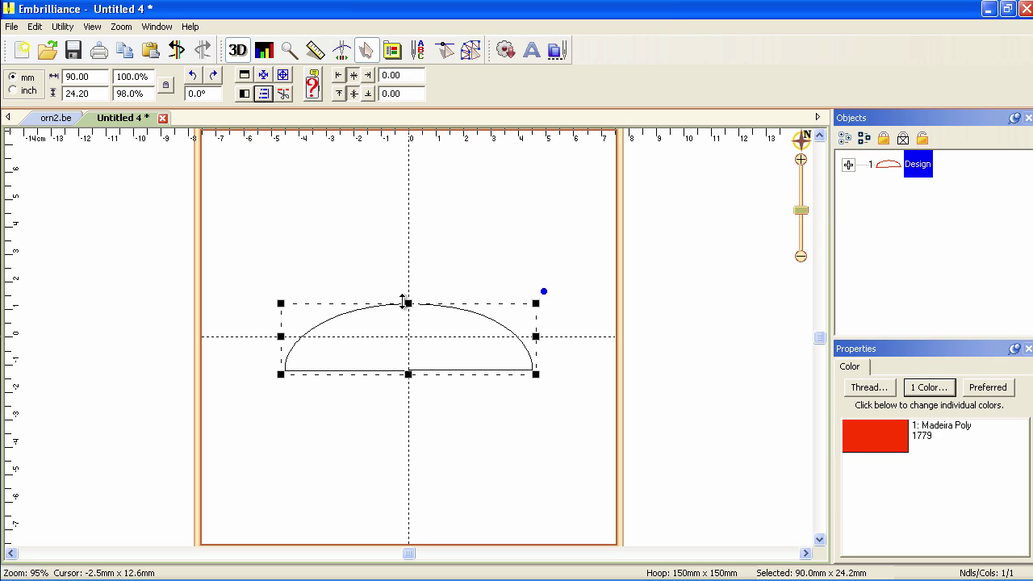
# Stretch the half oval to about 39 mm tall and place it about 33 mm above the hoop's center
pyautogui.moveTo(409, 303); pyautogui.dragTo(433, 202)
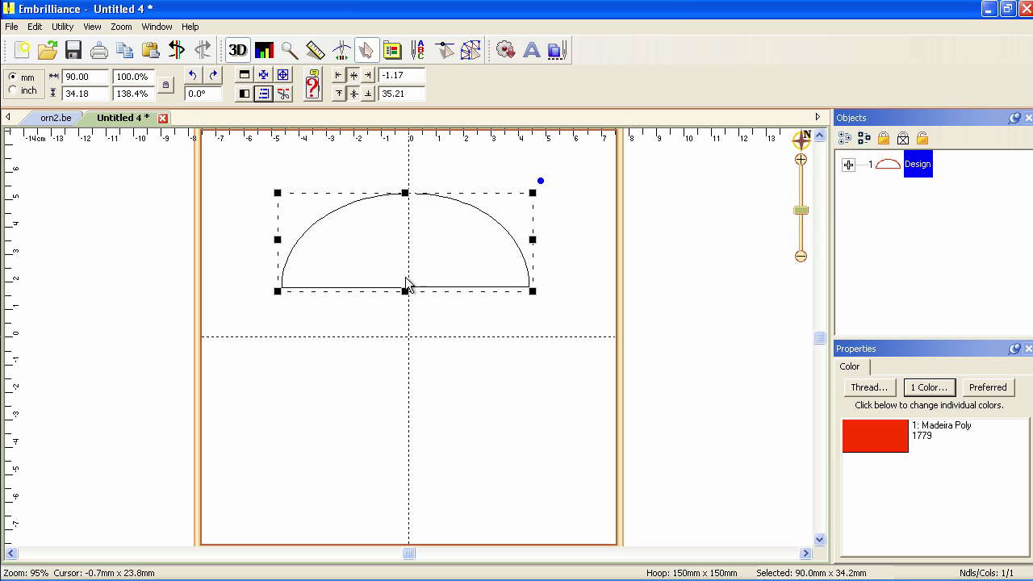
pyautogui.moveTo(405, 291); pyautogui.dragTo(404, 301)
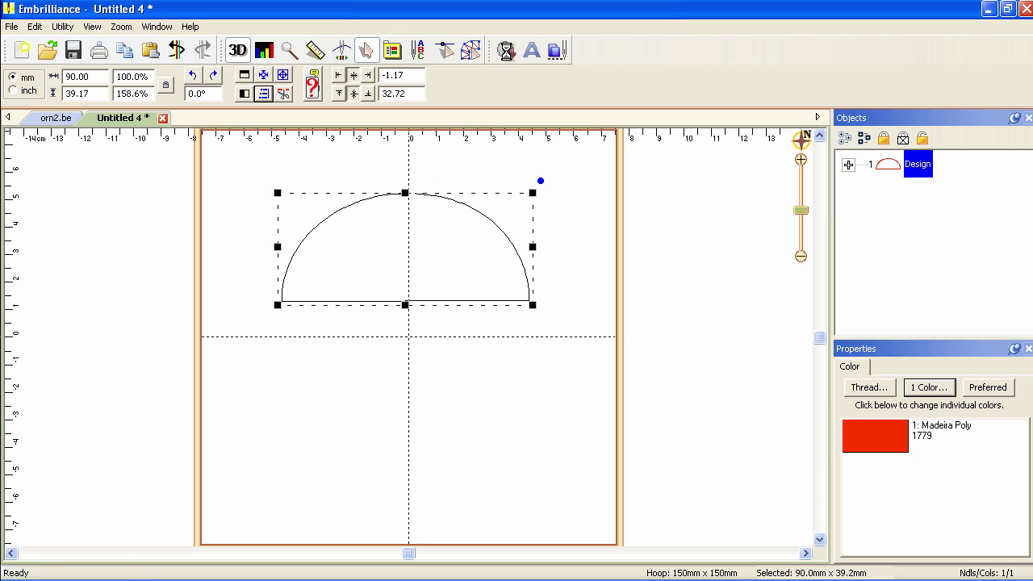
# Insert the Trapezoid and Circle from the library together and scale both down to about 30% size
pyautogui.click(506, 51)
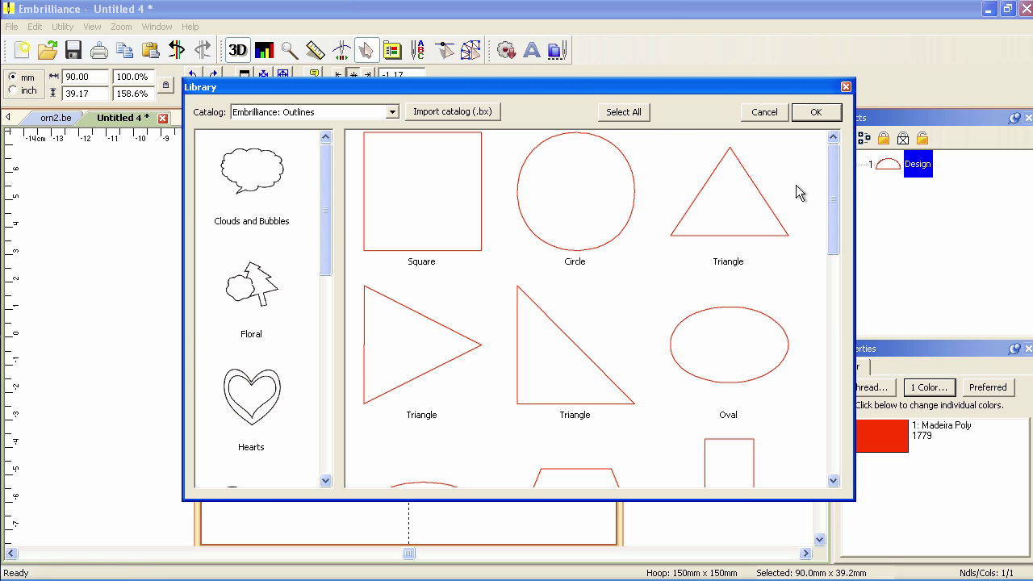
pyautogui.moveTo(832, 199); pyautogui.dragTo(832, 244)
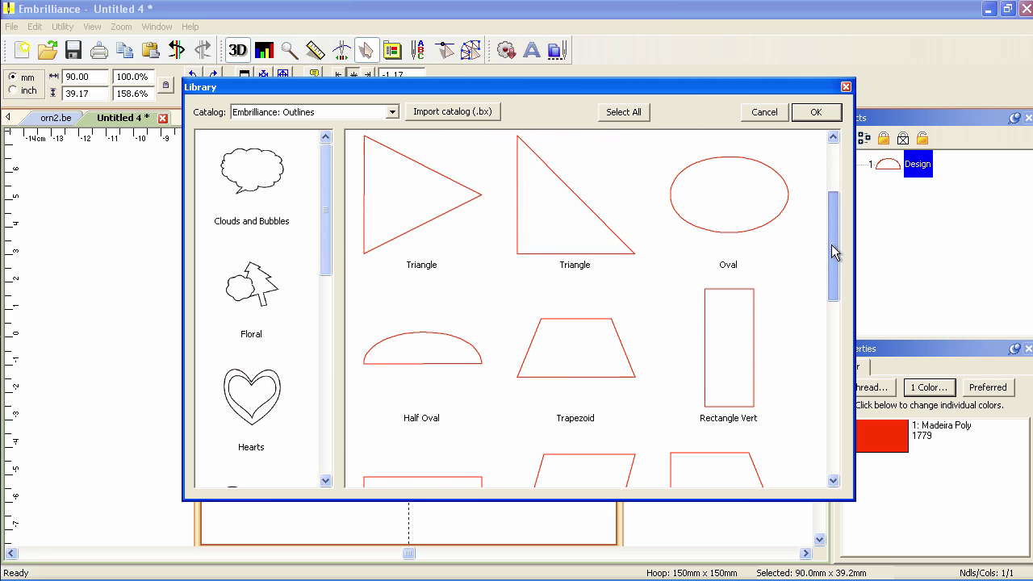
pyautogui.click(571, 363)
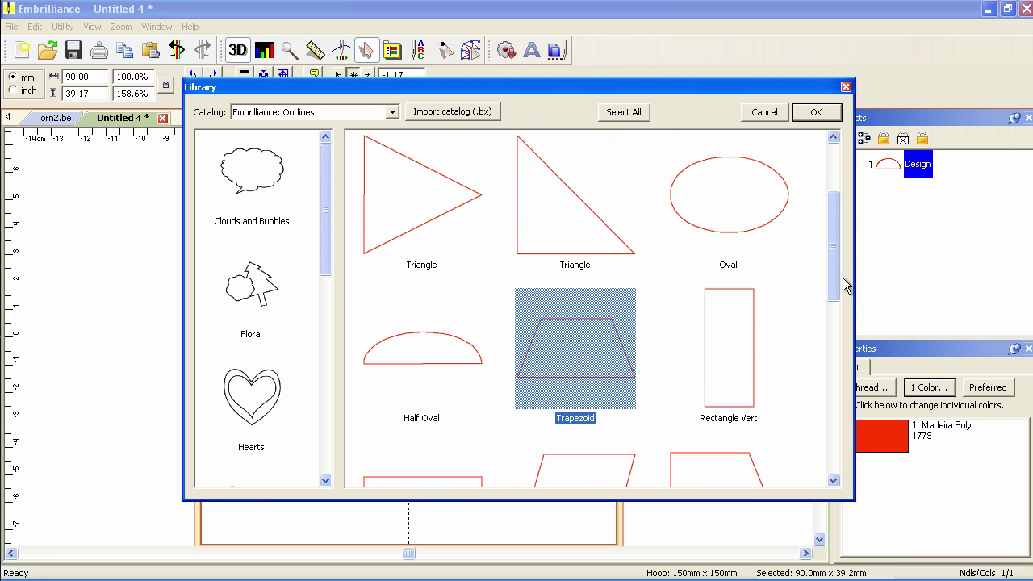
pyautogui.moveTo(830, 278); pyautogui.dragTo(835, 256)
pyautogui.click(592, 200)
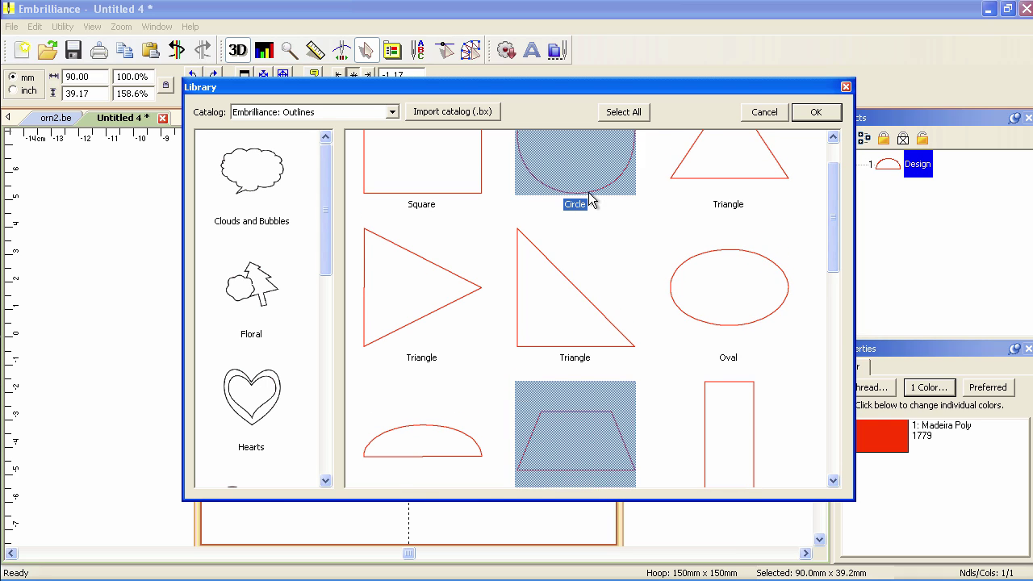
pyautogui.click(816, 113)
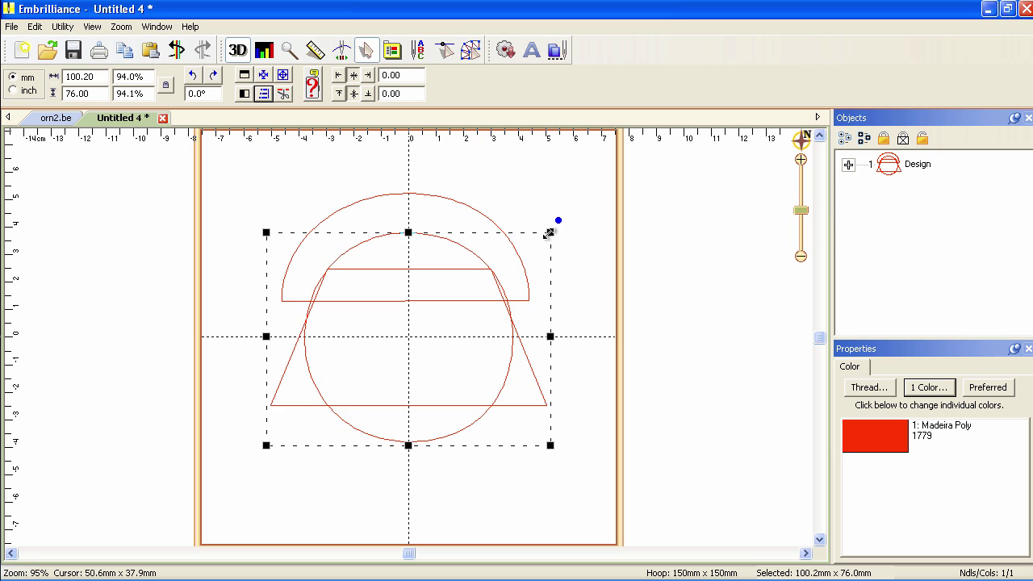
pyautogui.moveTo(550, 233); pyautogui.dragTo(358, 368)
pyautogui.click(382, 387)
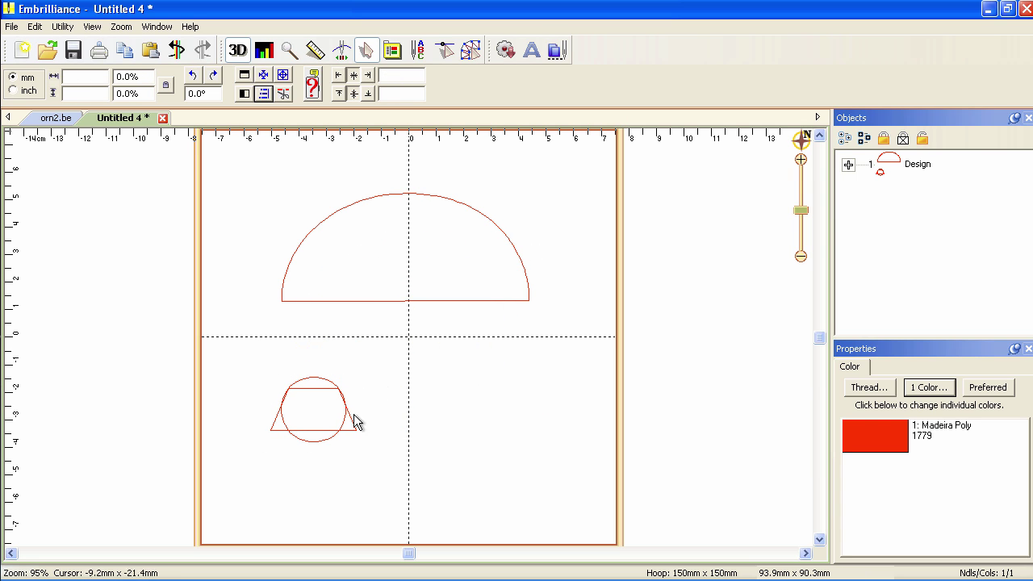
# Separate the circle from the trapezoid, shrink it to about 10 mm across and place it above the half oval
pyautogui.click(314, 431)
pyautogui.click(318, 442)
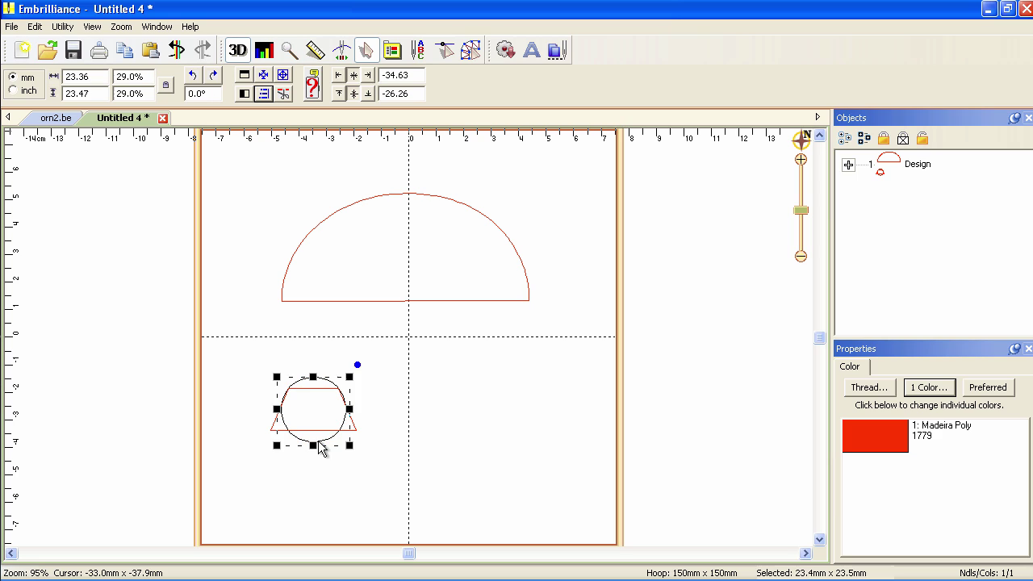
pyautogui.moveTo(321, 448); pyautogui.dragTo(454, 456)
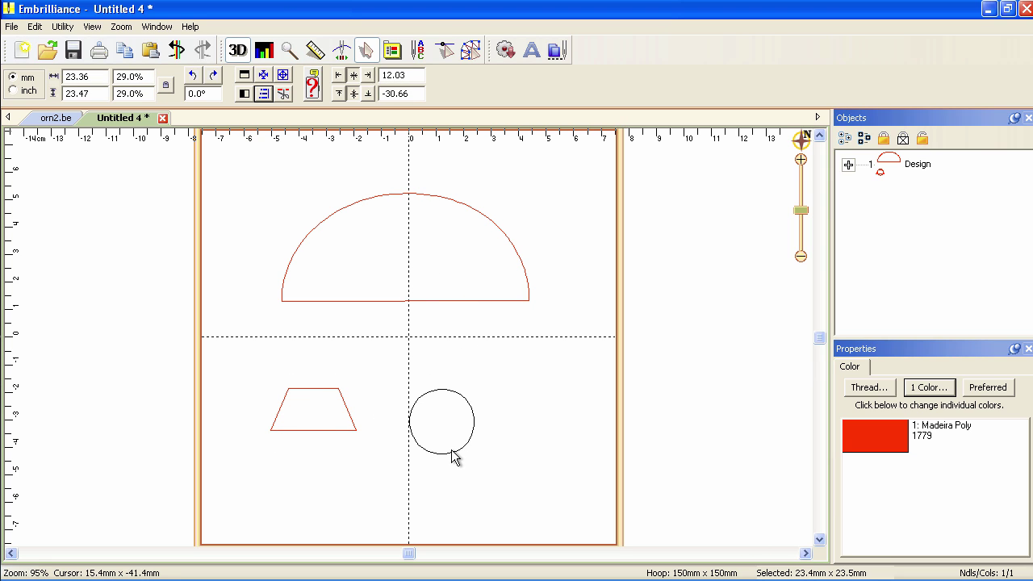
pyautogui.moveTo(476, 386); pyautogui.dragTo(444, 410)
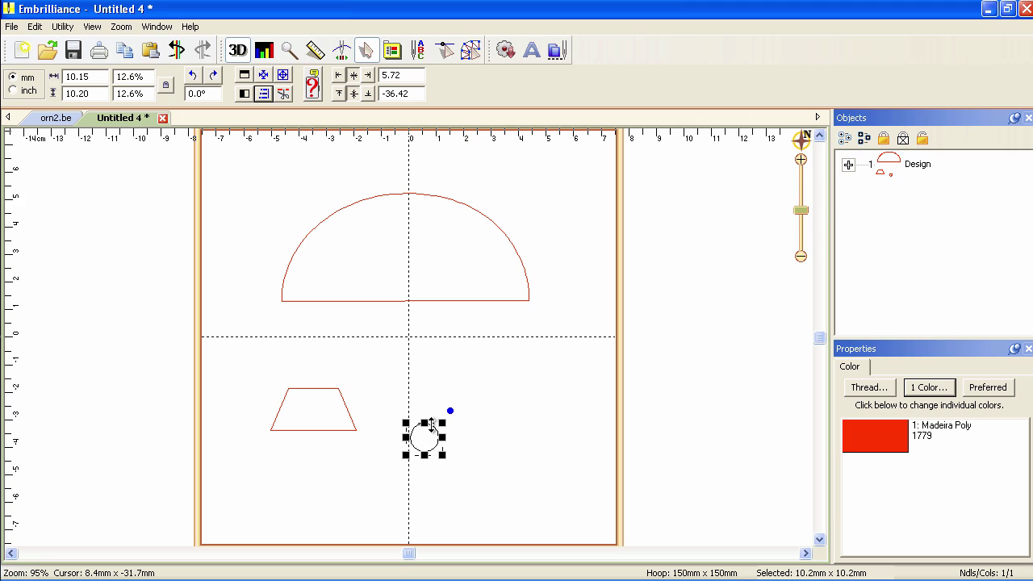
pyautogui.moveTo(432, 426); pyautogui.dragTo(408, 157)
# Place the trapezoid between the half oval's top and the circle, and reduce it to about 25 by 12.5 mm
pyautogui.click(330, 389)
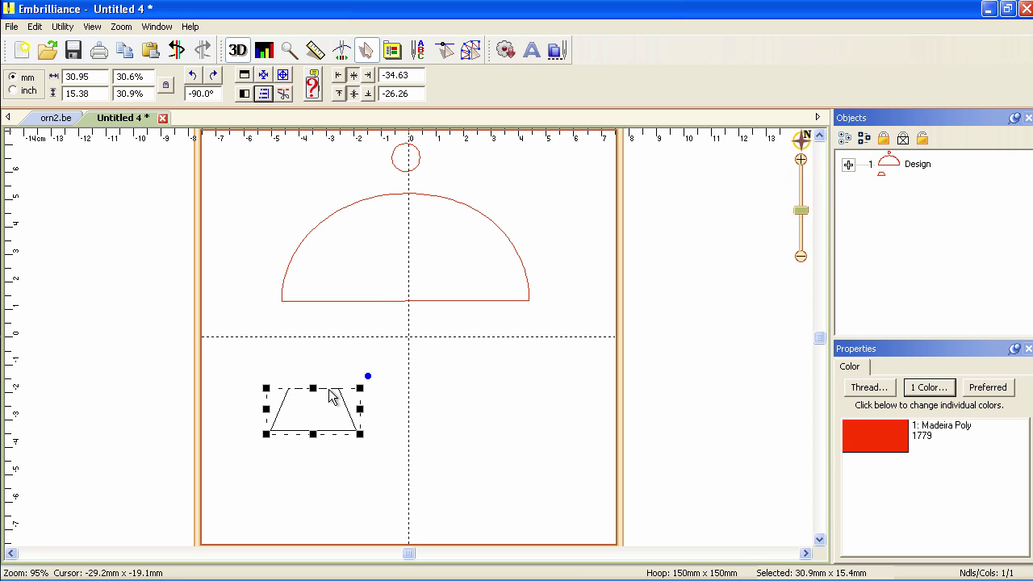
pyautogui.moveTo(328, 389); pyautogui.dragTo(422, 209)
pyautogui.press('Escape')
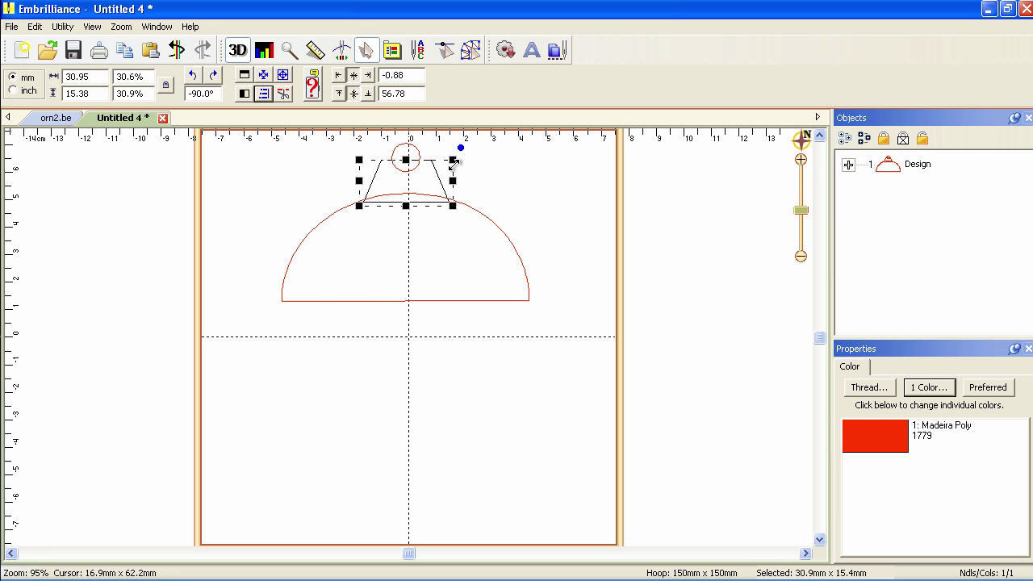
pyautogui.moveTo(453, 160); pyautogui.dragTo(435, 190)
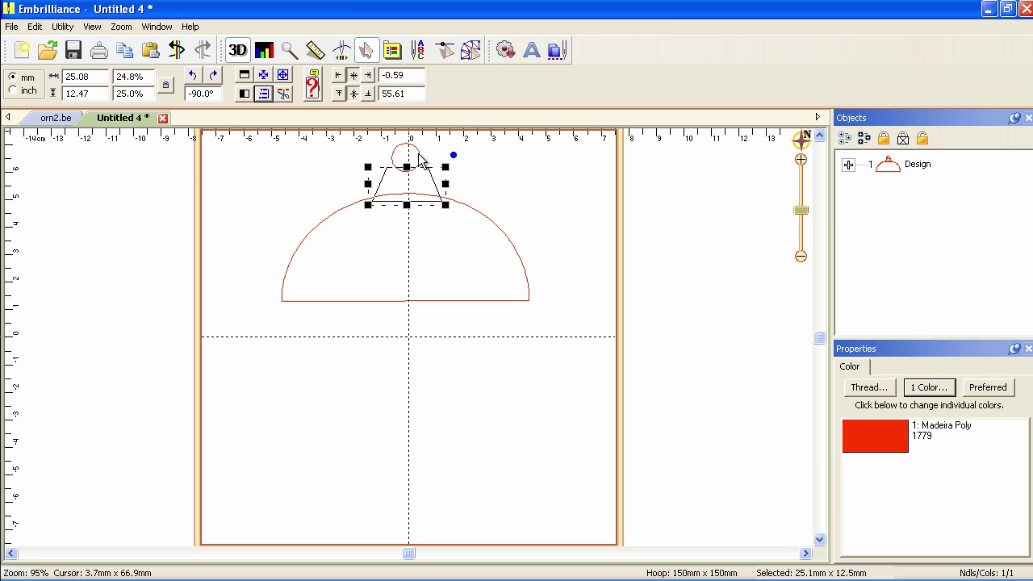
# Align the three shapes on a common horizontal center and nudge them together onto the hoop's vertical center line
pyautogui.click(418, 157)
pyautogui.moveTo(575, 339); pyautogui.dragTo(244, 135)
pyautogui.click(260, 94)
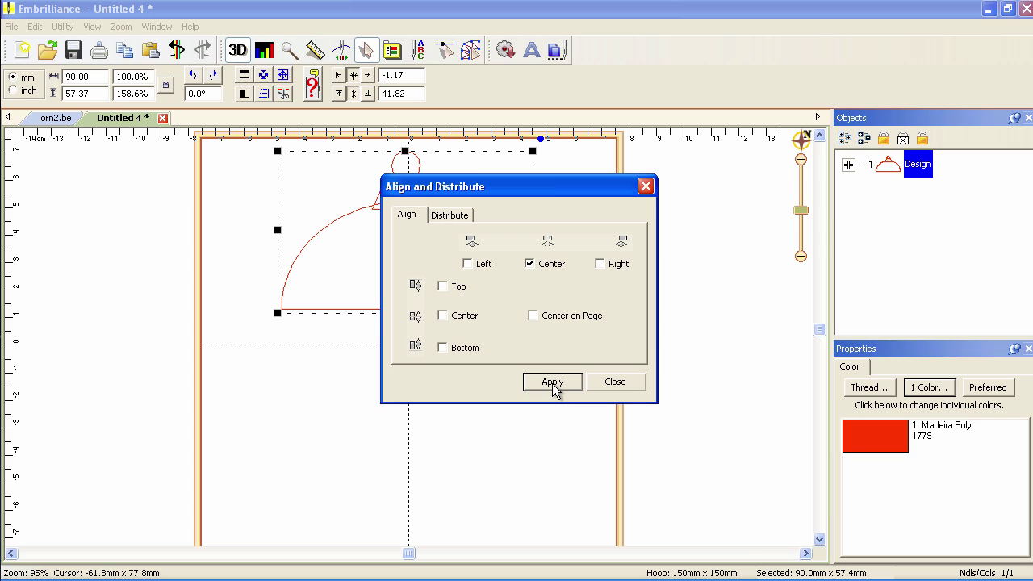
pyautogui.click(615, 382)
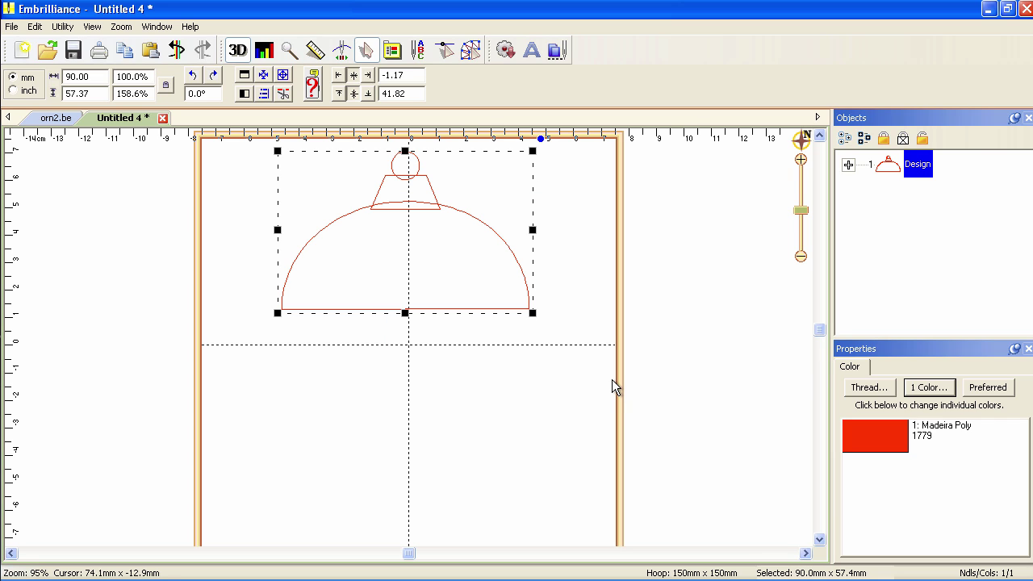
pyautogui.press('Right')
pyautogui.press('Right')
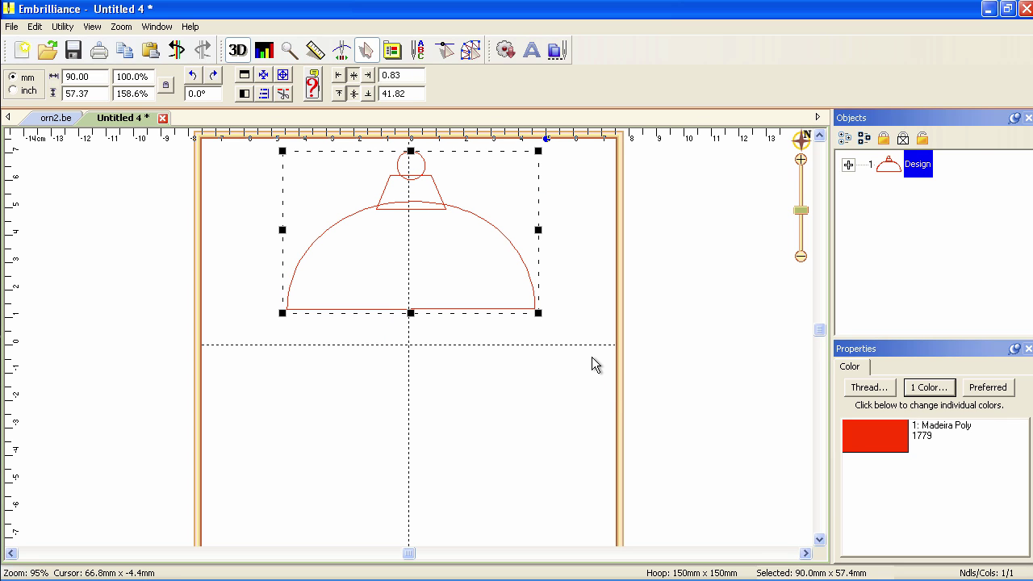
pyautogui.press('Left')
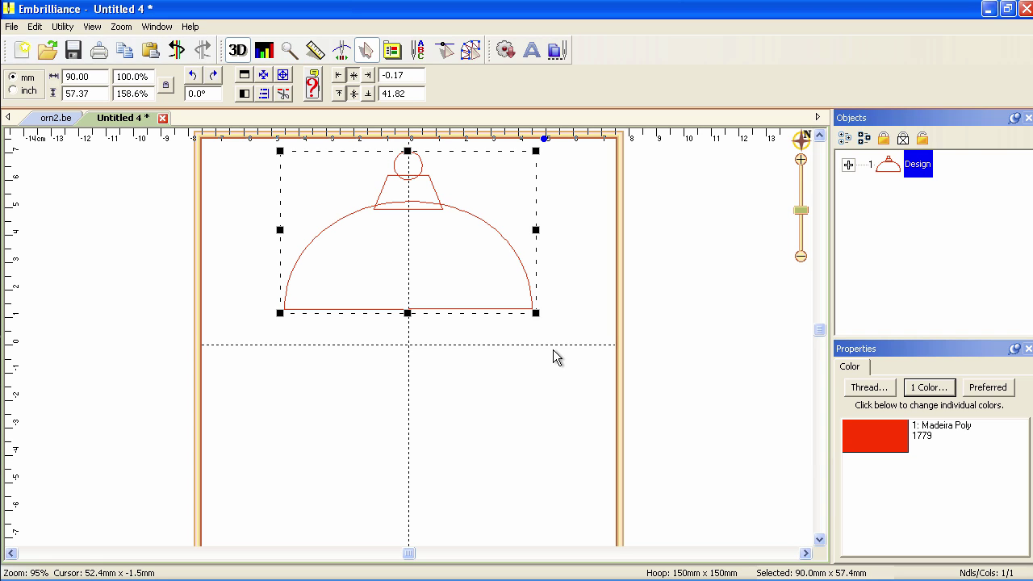
# Change the half oval's thread to Hemingworth 1002 Cardinal Red
pyautogui.click(848, 165)
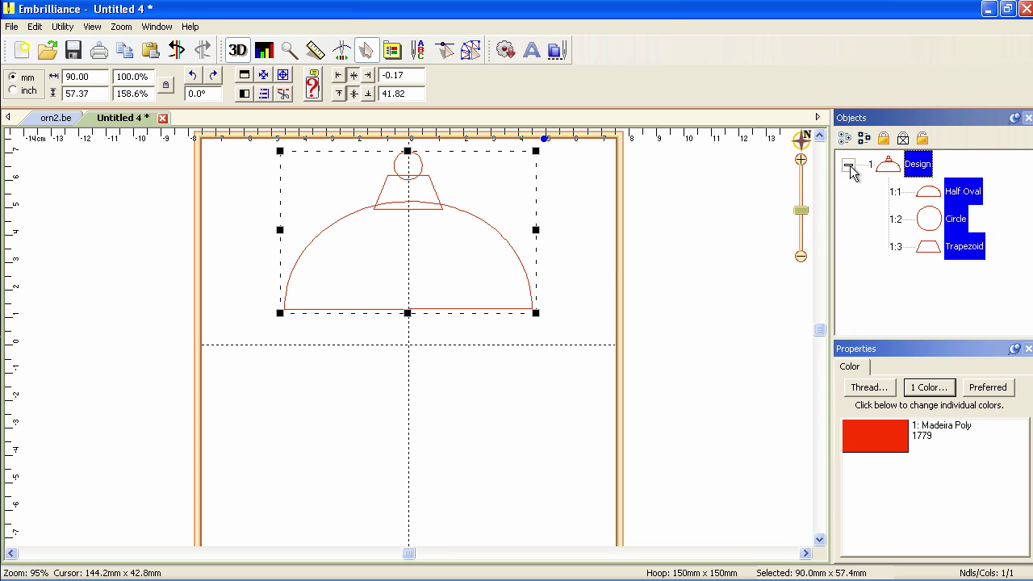
pyautogui.click(925, 282)
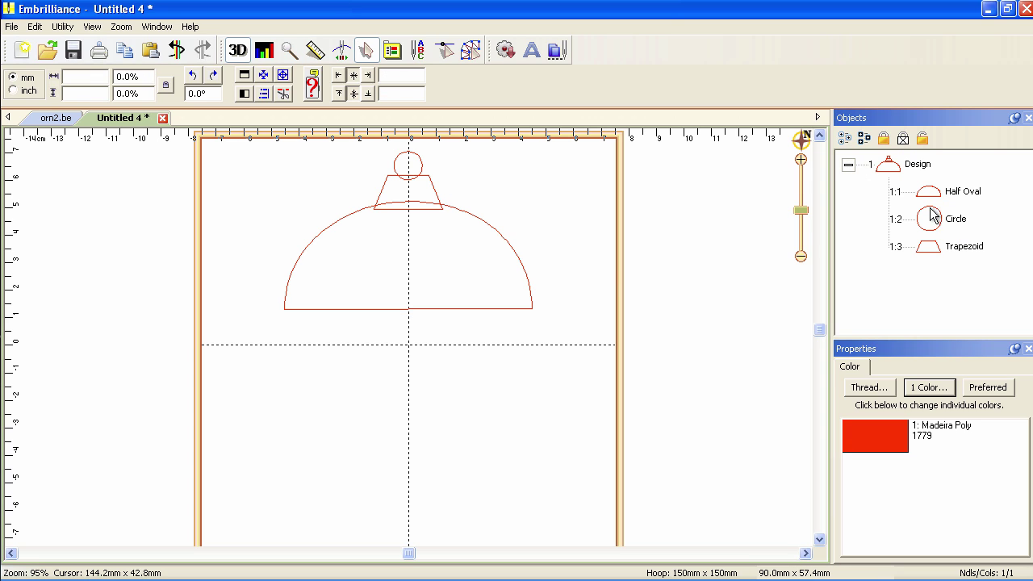
pyautogui.click(933, 198)
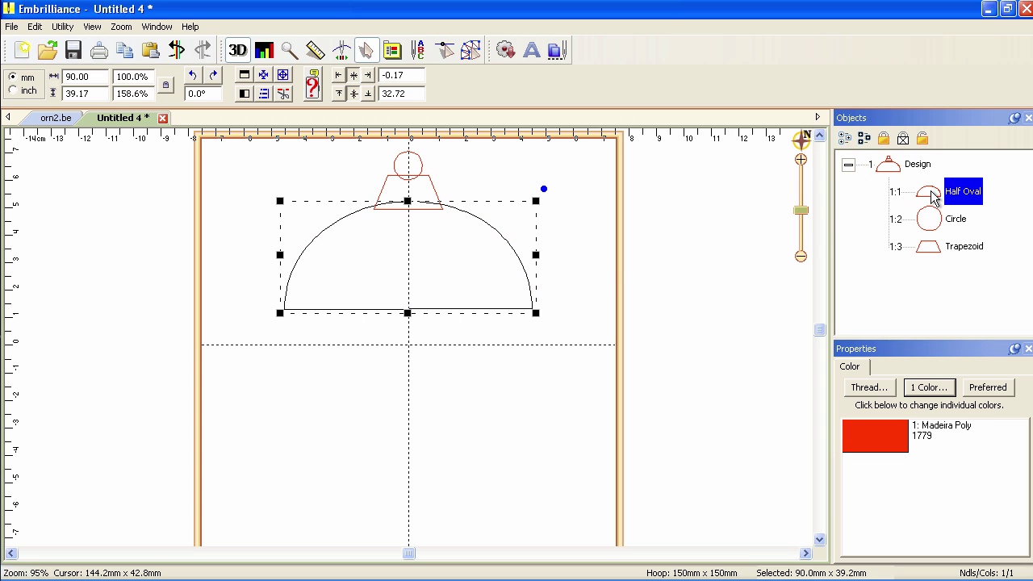
pyautogui.click(945, 392)
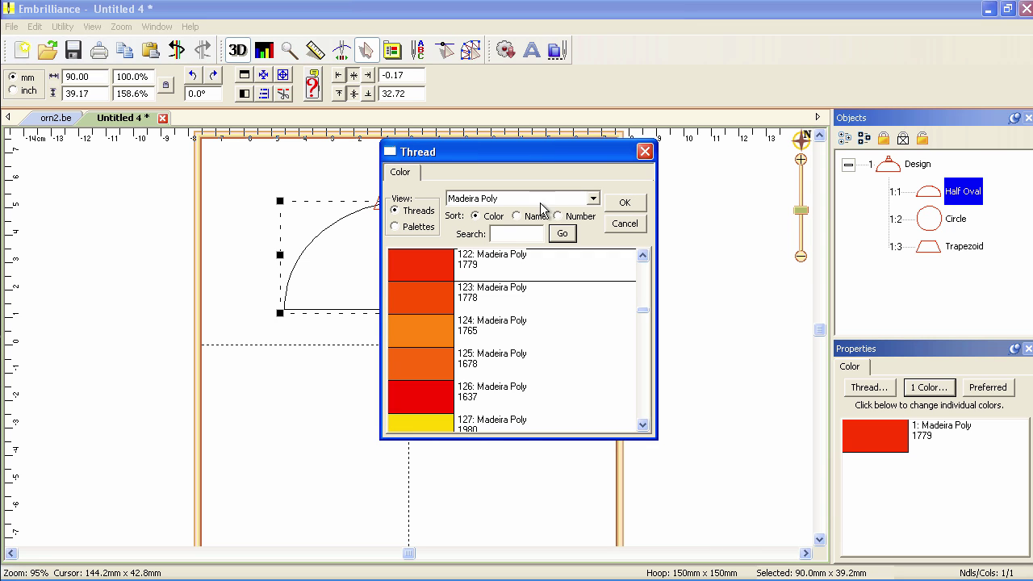
pyautogui.click(593, 199)
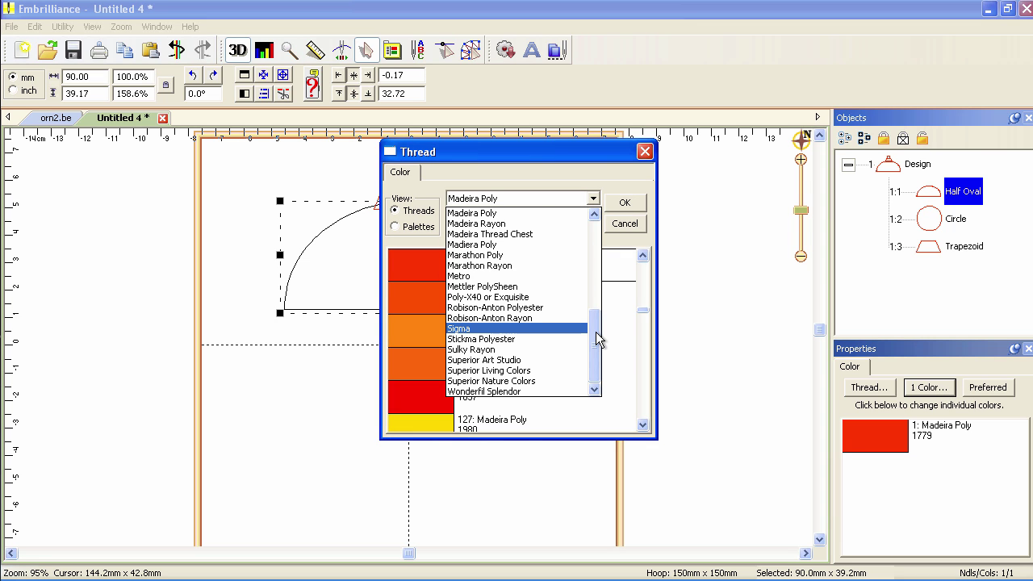
pyautogui.moveTo(597, 331); pyautogui.dragTo(596, 283)
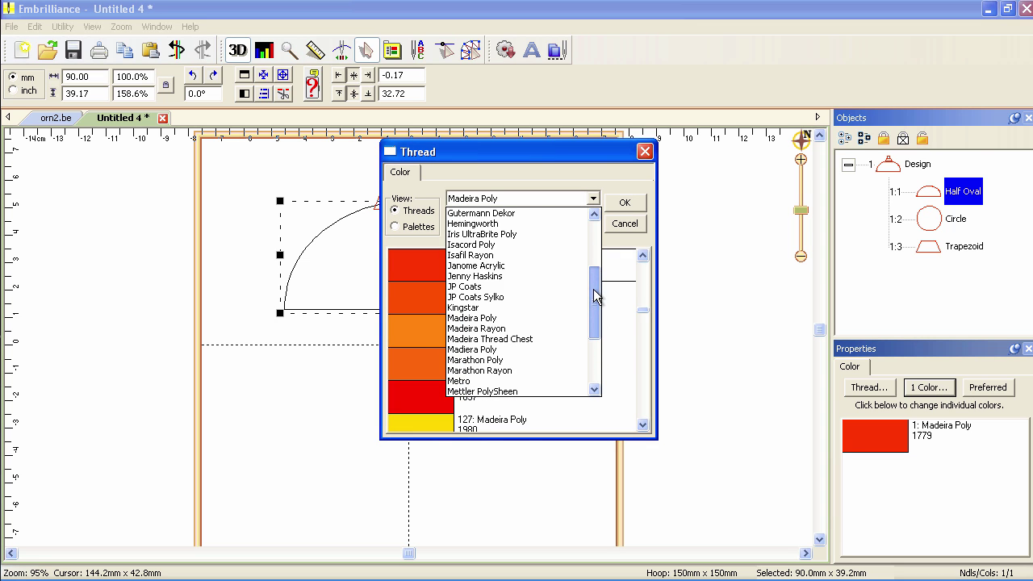
pyautogui.click(513, 226)
pyautogui.click(514, 233)
pyautogui.write('1002')
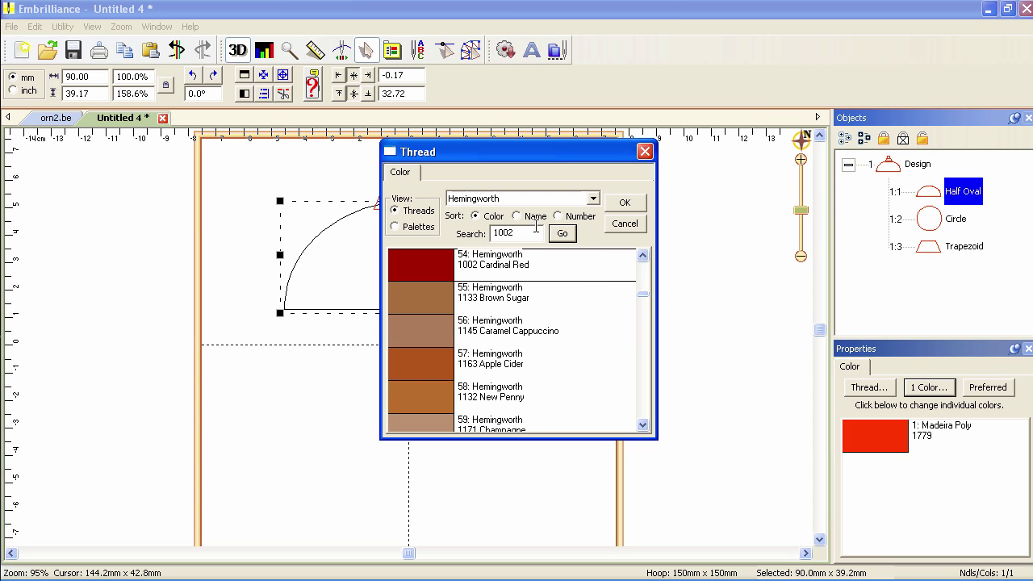
pyautogui.click(634, 199)
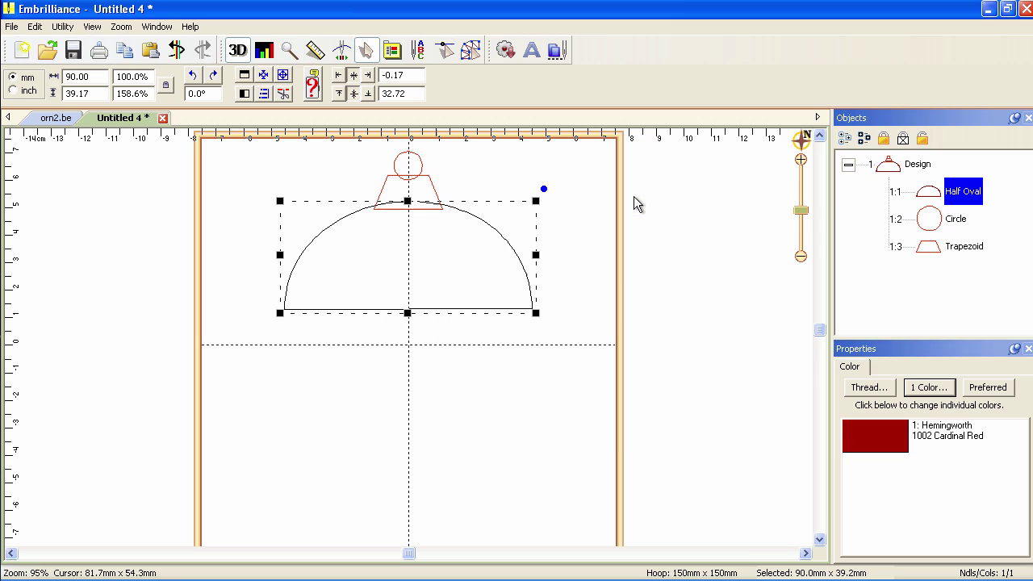
# Change the circle's thread to Hemingworth 1052 Old Gold
pyautogui.click(927, 232)
pyautogui.click(987, 389)
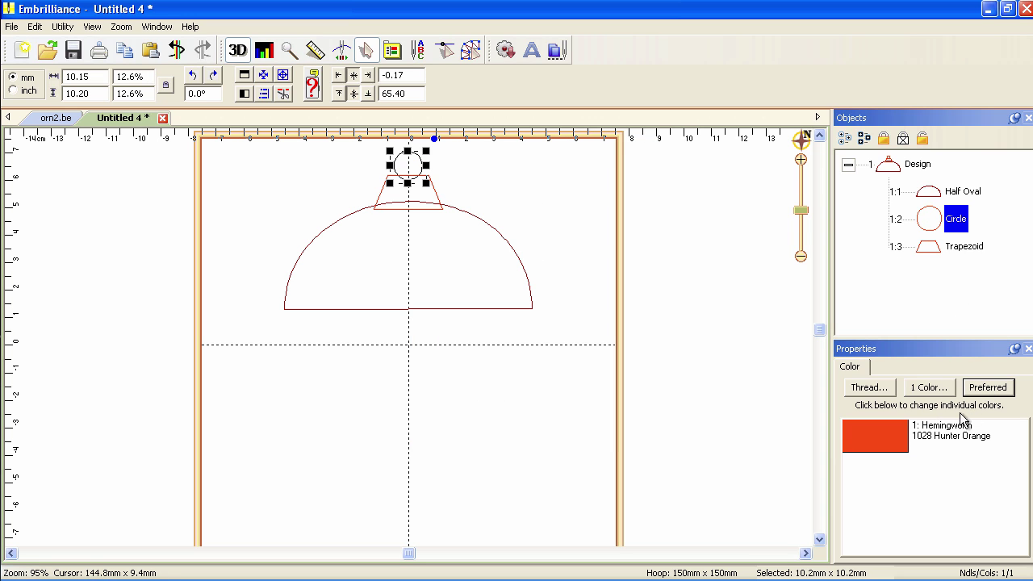
pyautogui.click(882, 429)
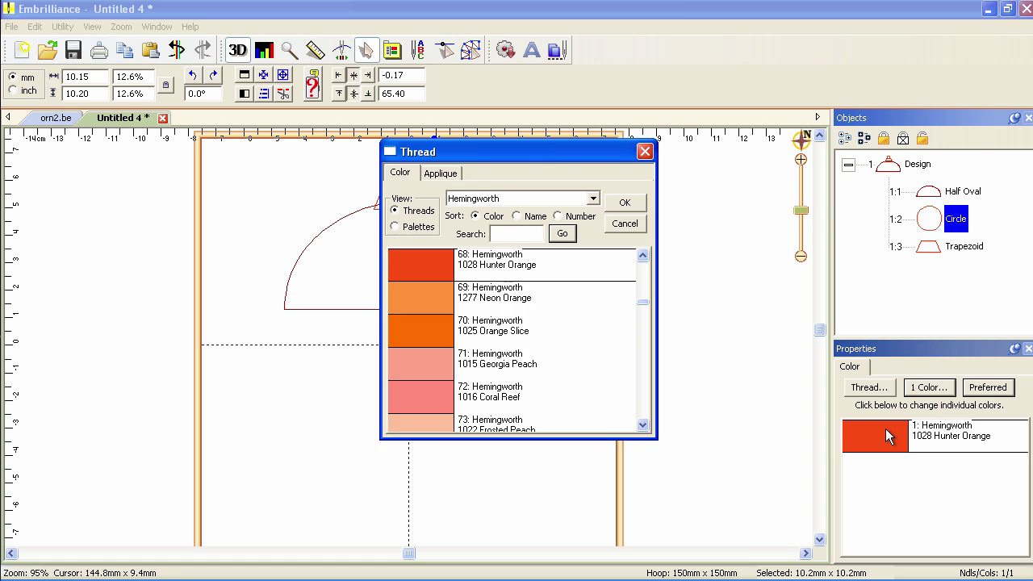
pyautogui.click(498, 233)
pyautogui.write('old gold')
pyautogui.press('Return')
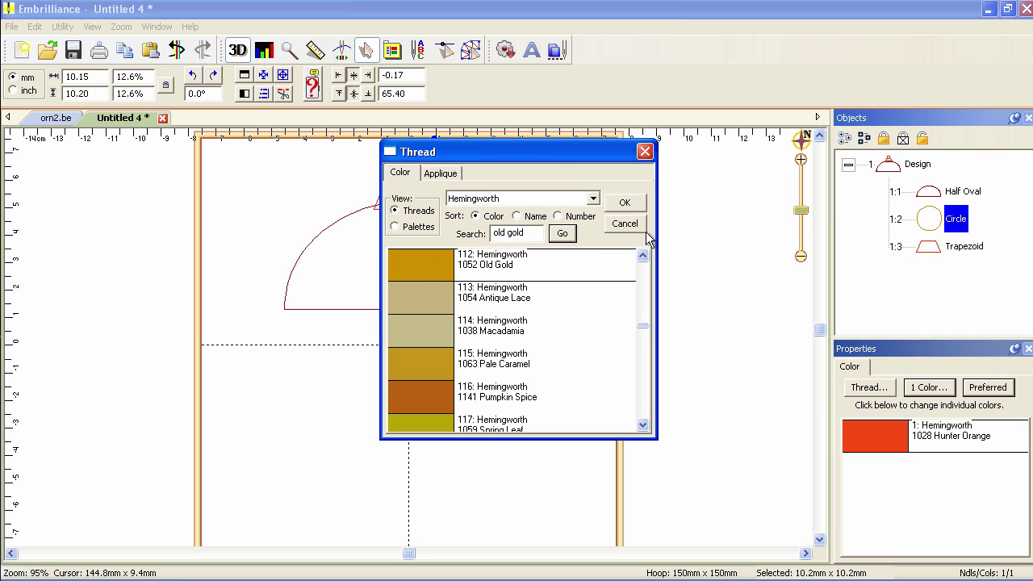
pyautogui.click(625, 205)
# Recolor the trapezoid with Hemingworth thread 1052 Old Gold and clear the selection
pyautogui.click(926, 249)
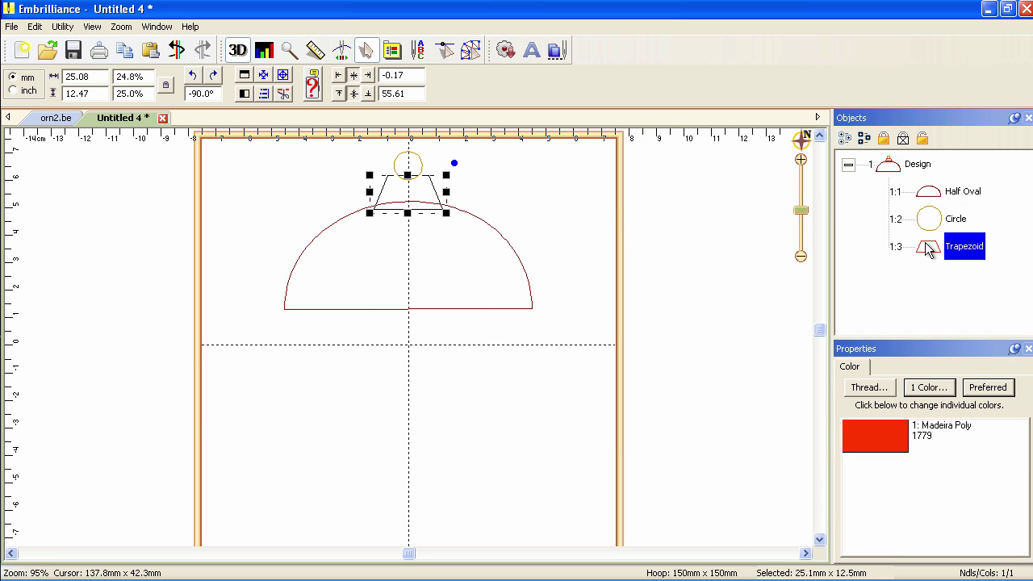
pyautogui.click(988, 388)
pyautogui.doubleClick(870, 448)
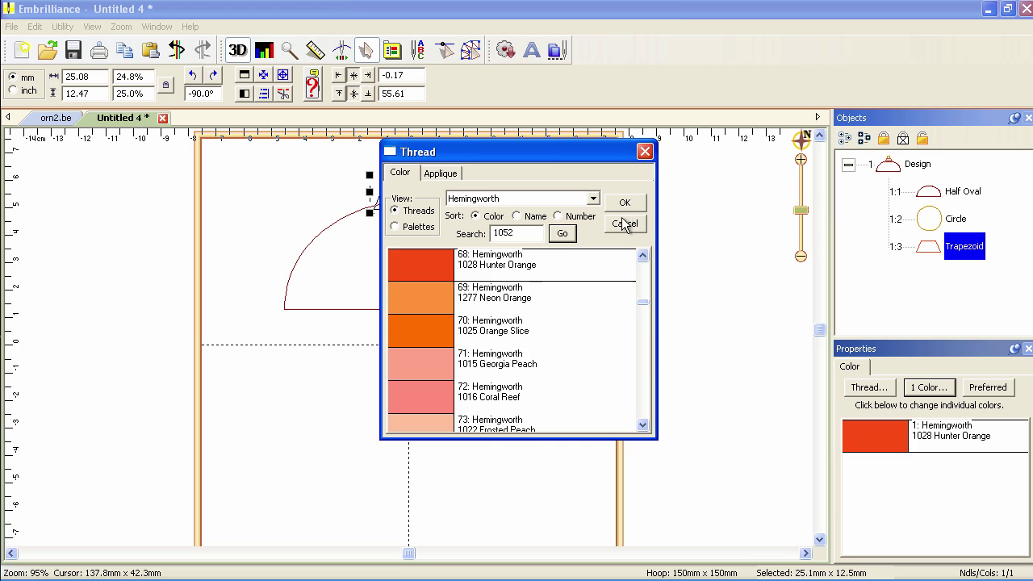
pyautogui.click(562, 236)
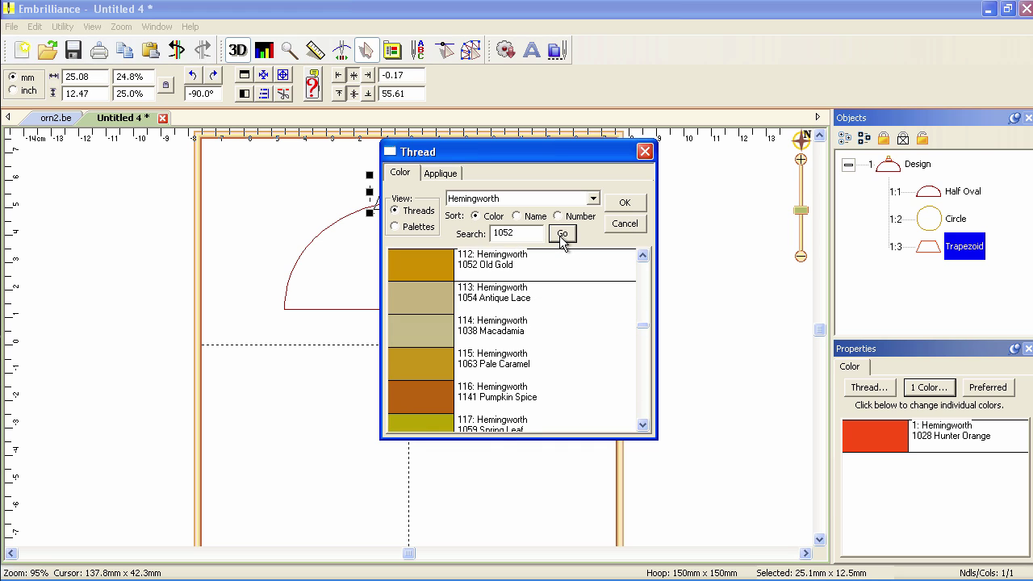
pyautogui.click(625, 203)
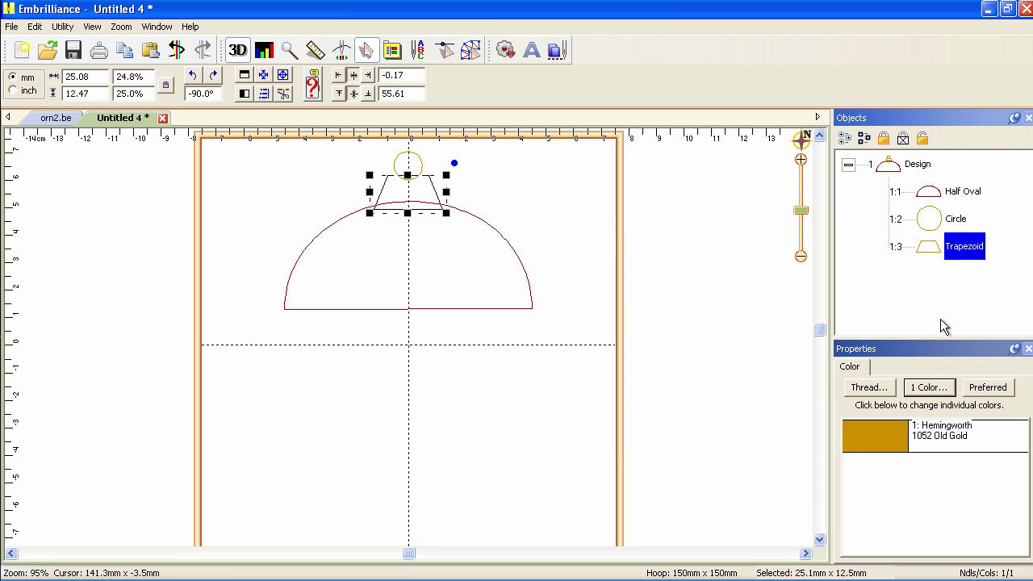
pyautogui.click(591, 262)
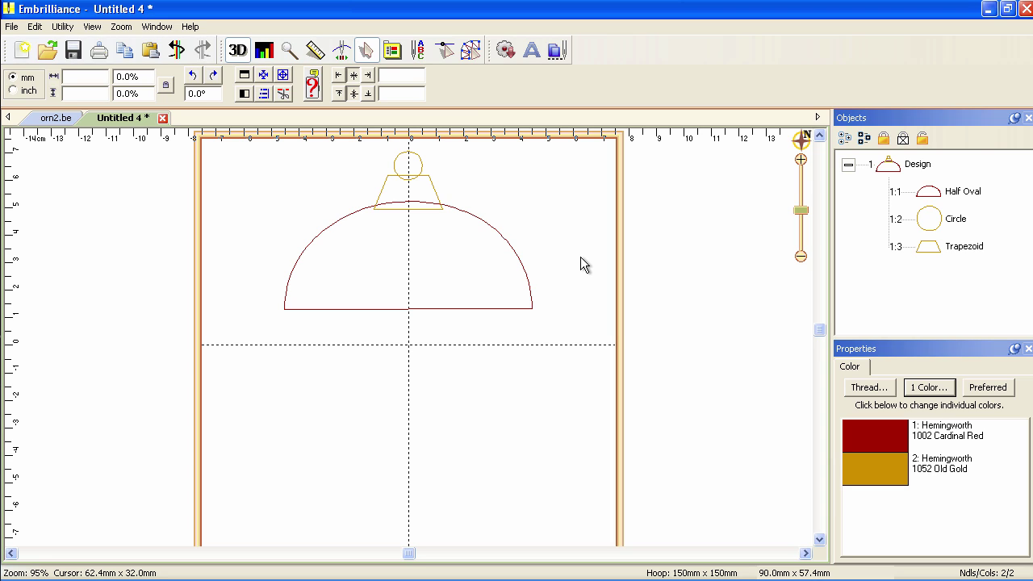
# Convert the circle outline into a satin border and set its width to 2 mm
pyautogui.click(470, 51)
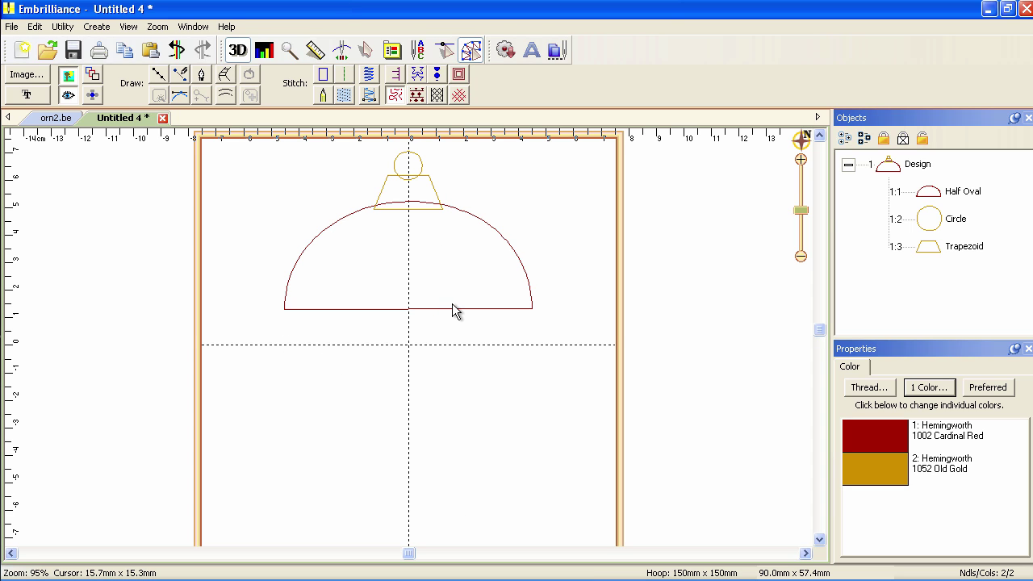
pyautogui.click(421, 170)
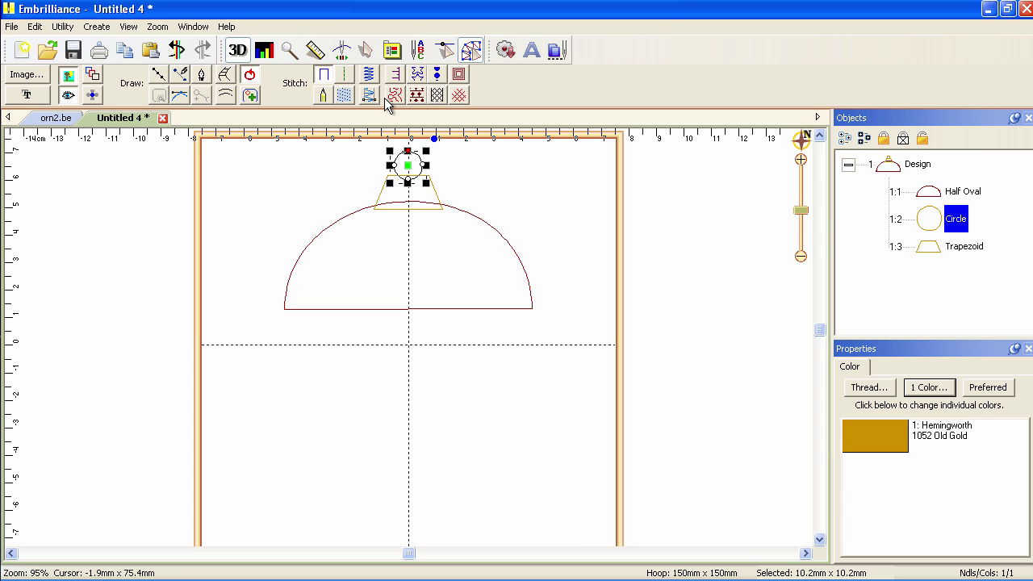
pyautogui.click(369, 73)
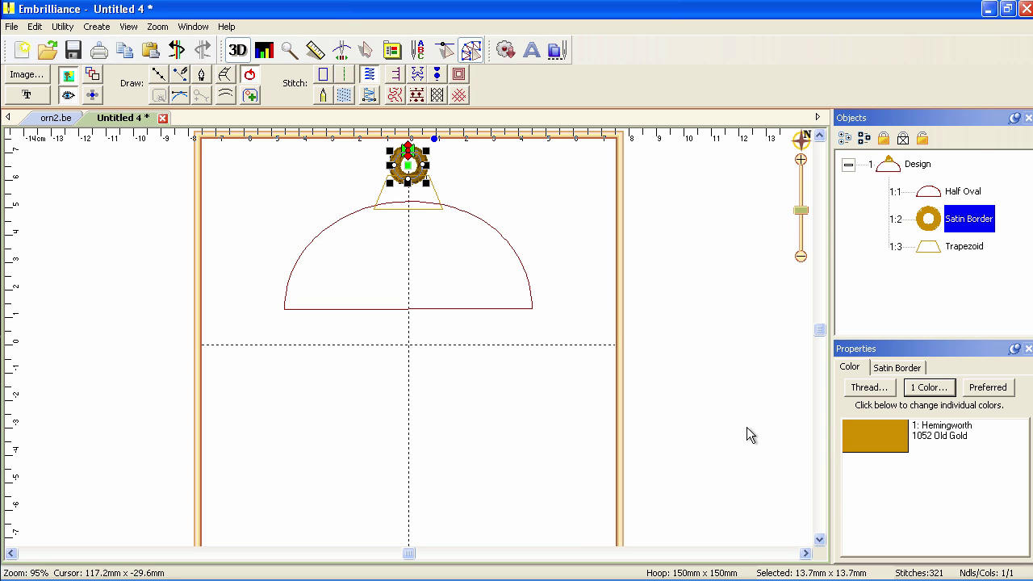
pyautogui.click(891, 369)
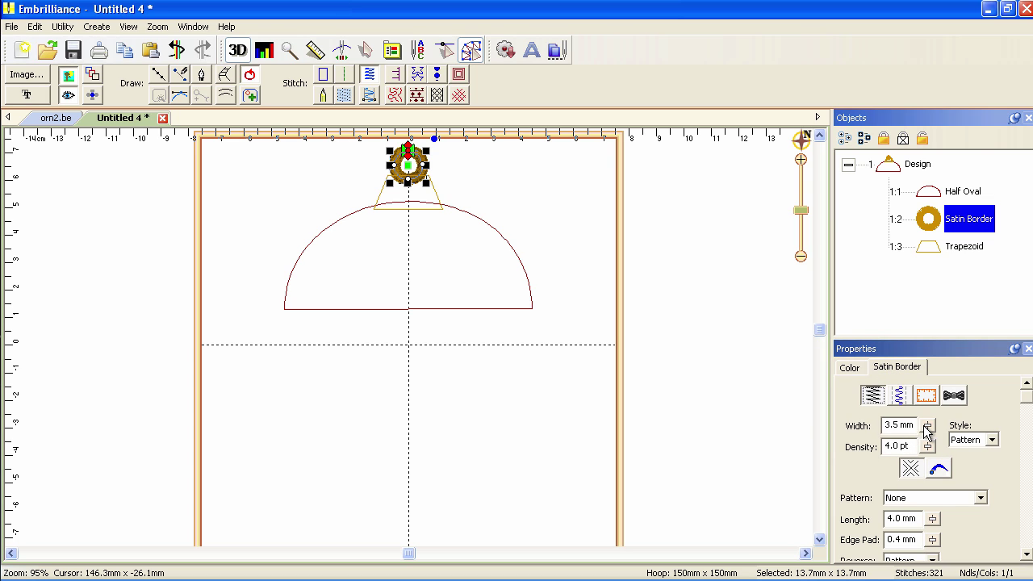
pyautogui.doubleClick(901, 425)
pyautogui.write('2')
pyautogui.press('Tab')
# Add a tie at entry to the circle's satin border
pyautogui.click(954, 397)
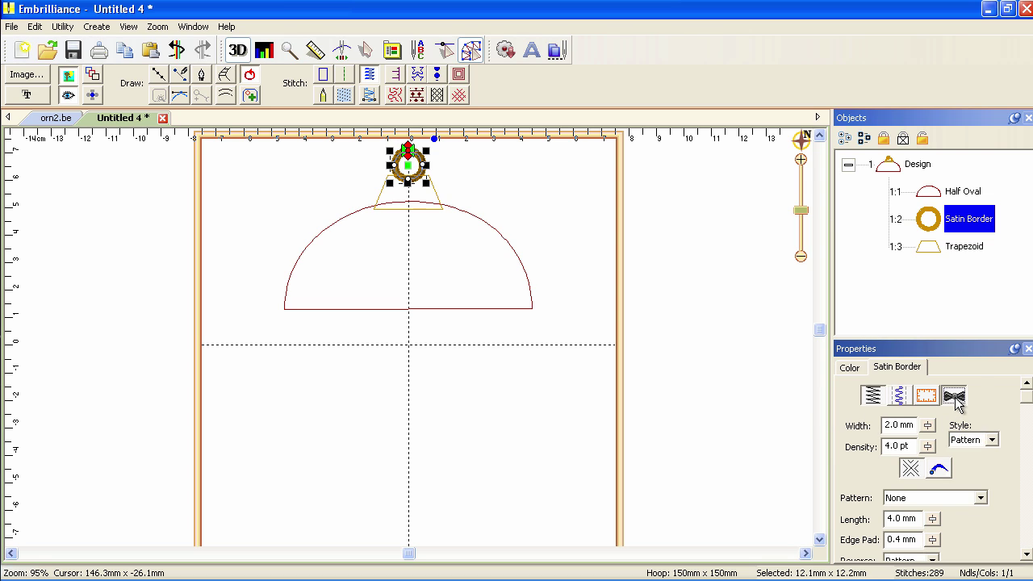
pyautogui.click(856, 433)
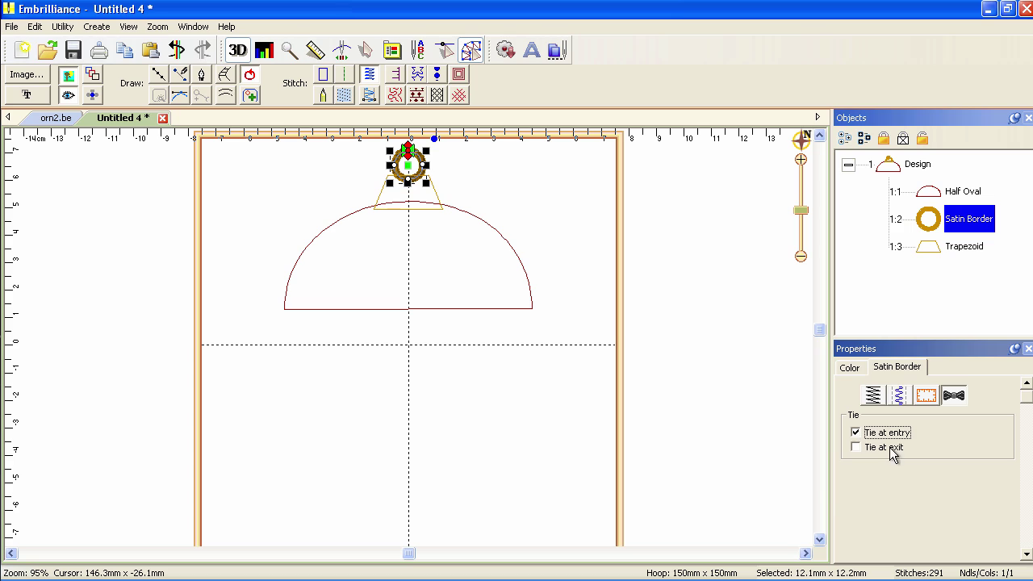
pyautogui.click(796, 443)
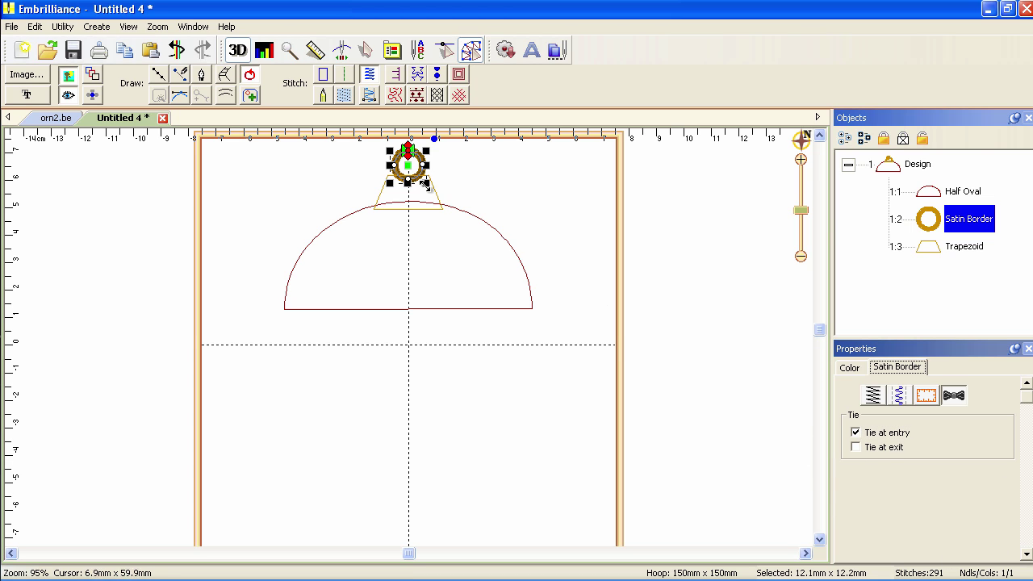
pyautogui.click(448, 196)
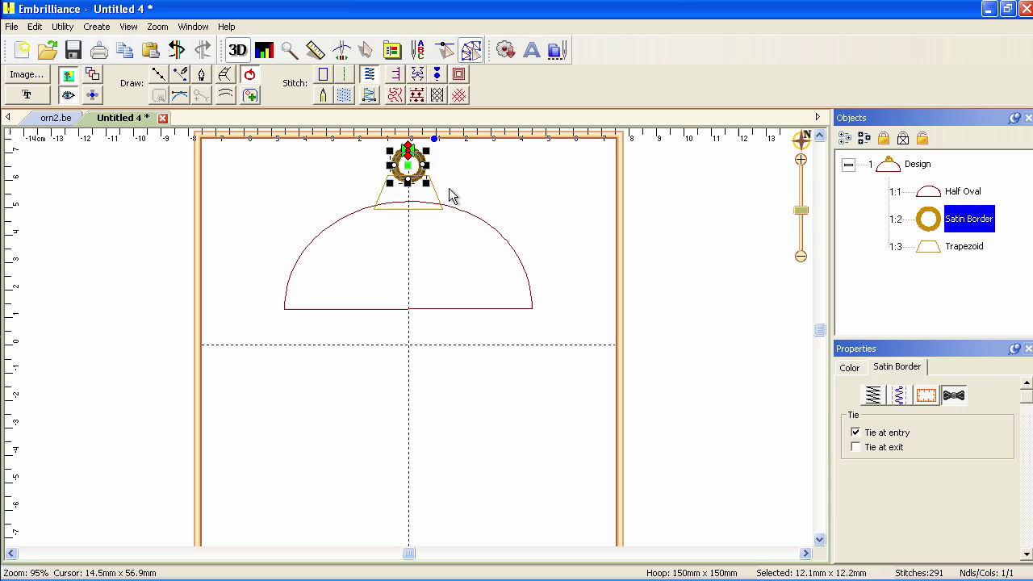
# Move the satin circle's entry and exit points down to the circle's lower edge, next to the trapezoid
pyautogui.click(408, 166)
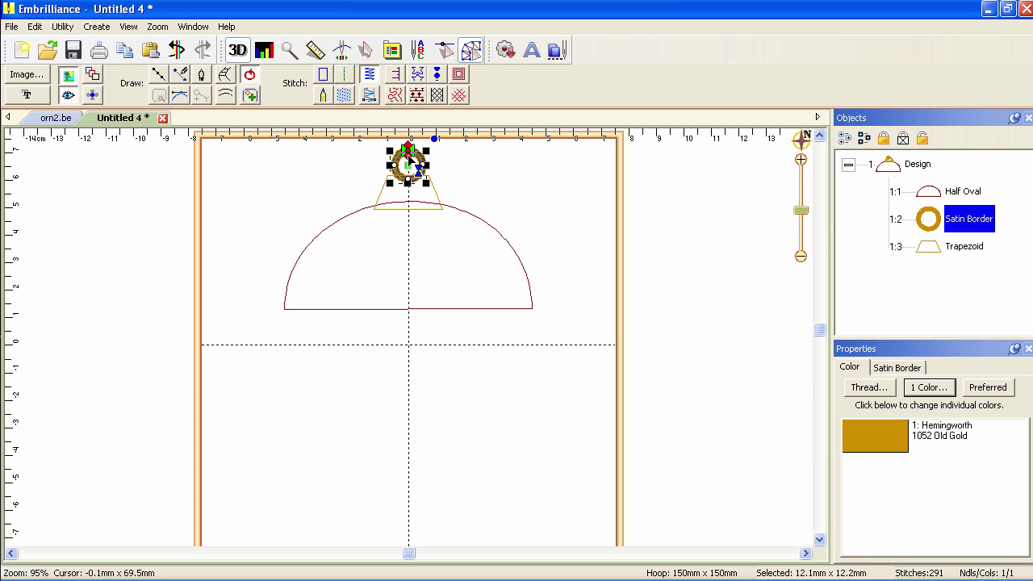
pyautogui.moveTo(409, 162)
pyautogui.mouseDown()
pyautogui.moveTo(419, 176)
pyautogui.moveTo(412, 193)
pyautogui.mouseUp()
pyautogui.moveTo(414, 155); pyautogui.dragTo(411, 184)
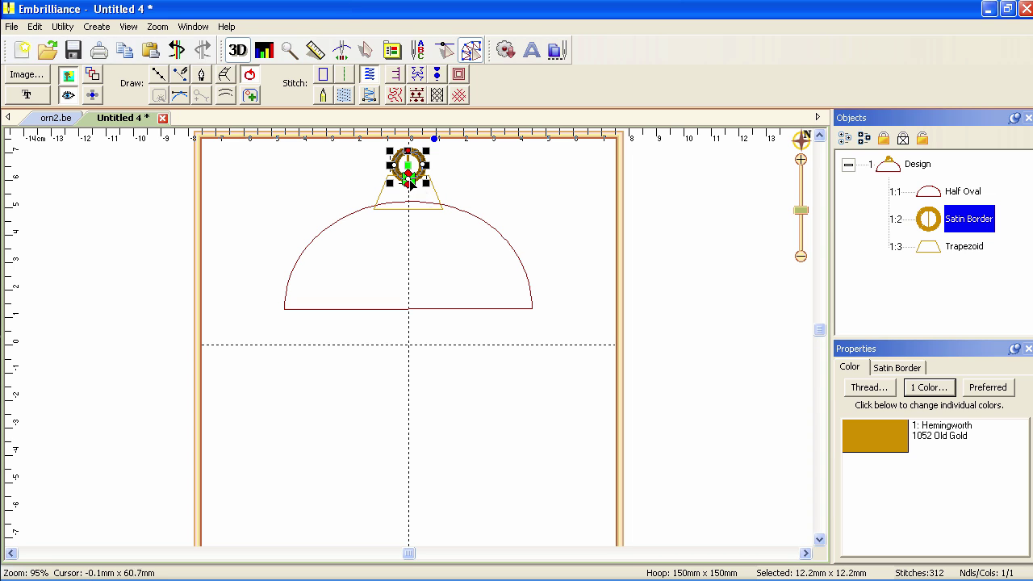
# Draw a satin column over the trapezoid by placing point pairs on its two upper and two lower corners
pyautogui.click(438, 197)
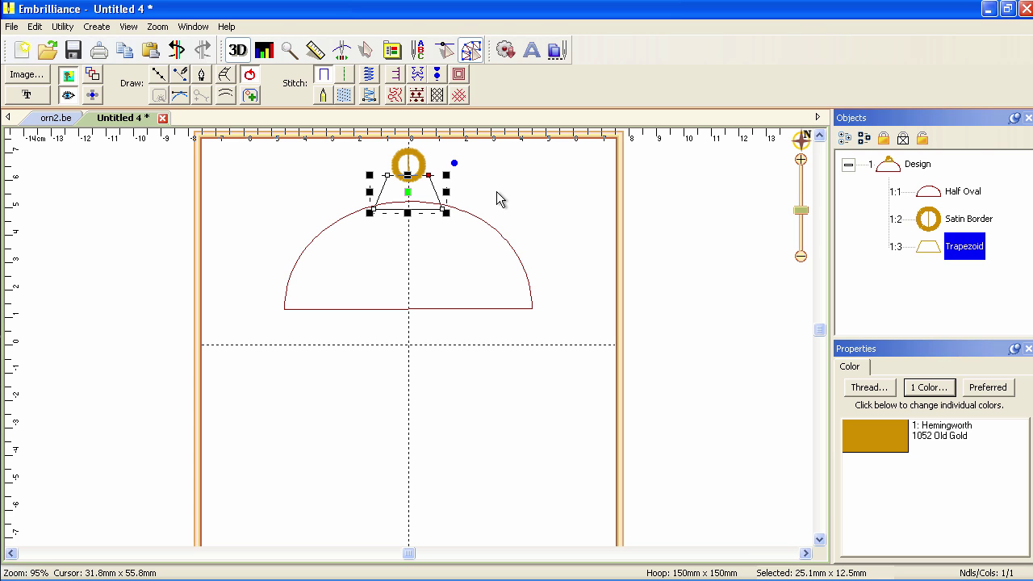
pyautogui.click(225, 77)
pyautogui.hotkey('ctrl', 'z')
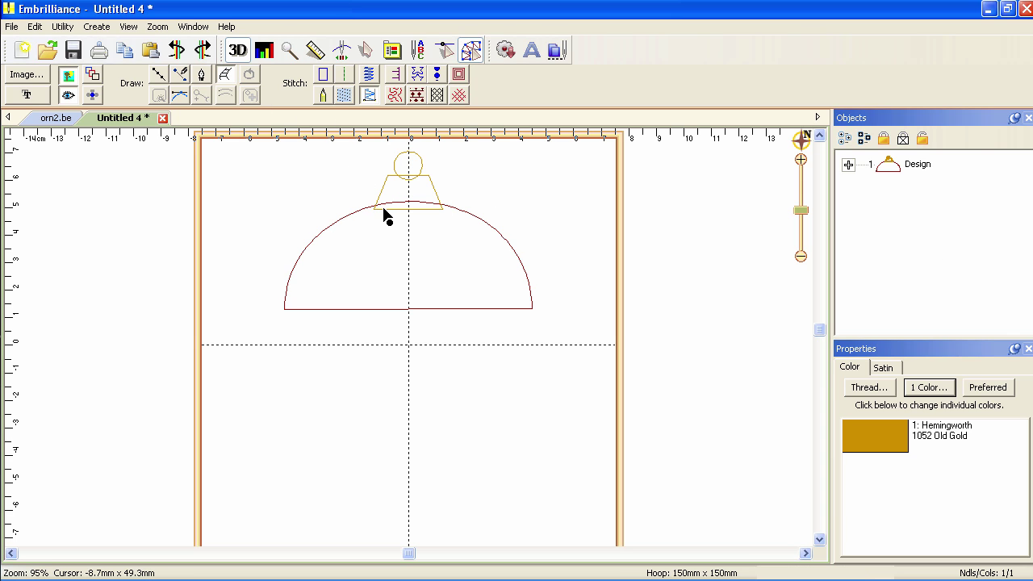
pyautogui.click(389, 176)
pyautogui.click(429, 175)
pyautogui.click(377, 208)
pyautogui.click(442, 207)
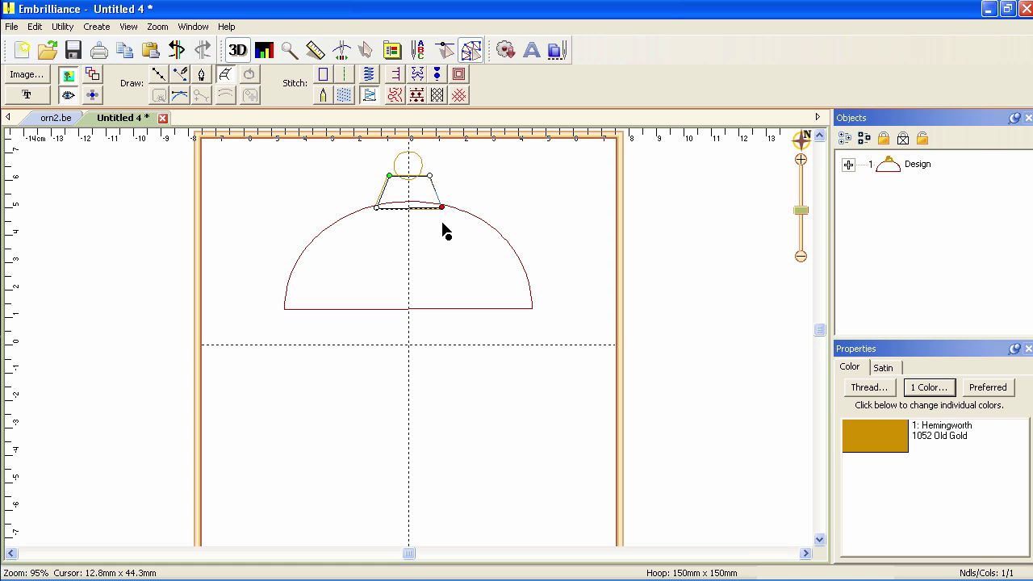
pyautogui.press('Return')
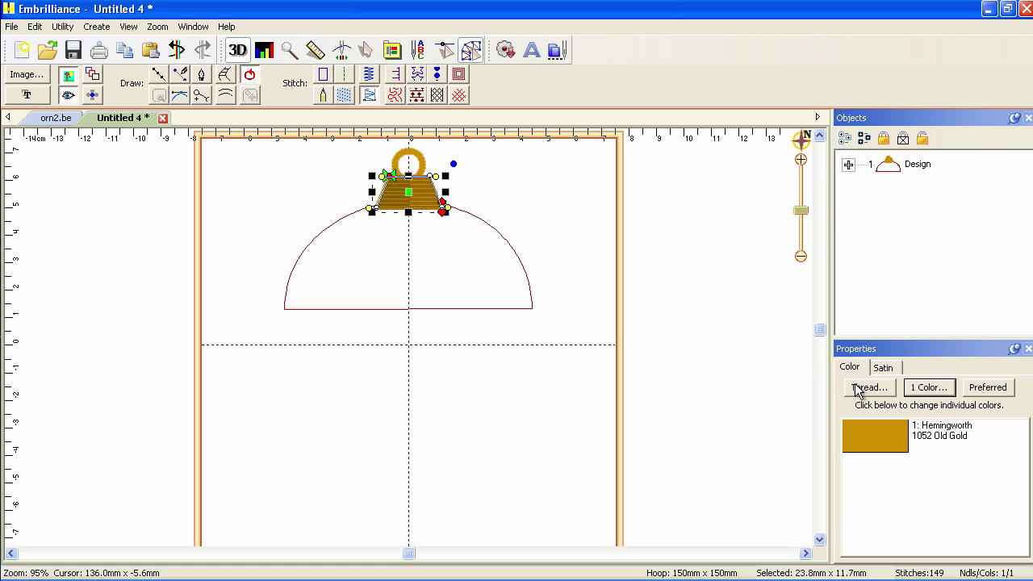
# Split the trapezoid's satin into 5 columns and add a tie at exit
pyautogui.click(885, 369)
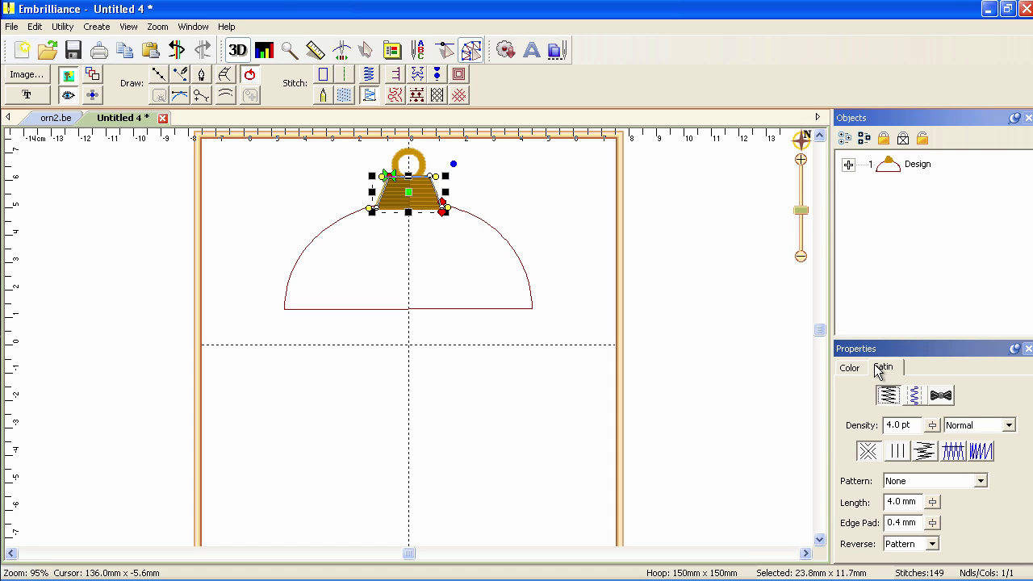
pyautogui.click(900, 451)
pyautogui.click(952, 481)
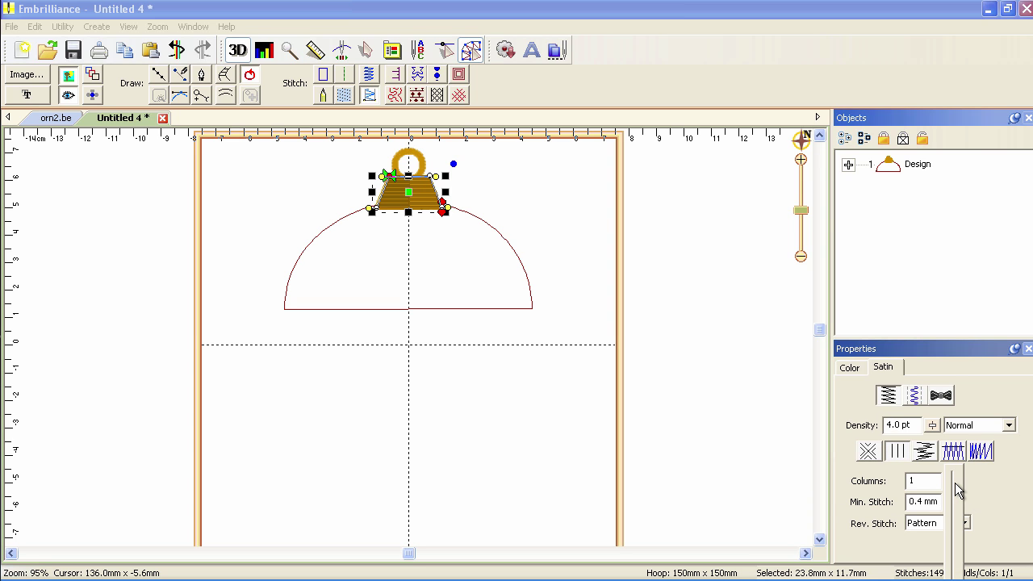
pyautogui.moveTo(932, 490)
pyautogui.mouseDown()
pyautogui.moveTo(873, 489)
pyautogui.moveTo(954, 484)
pyautogui.moveTo(937, 480)
pyautogui.mouseUp()
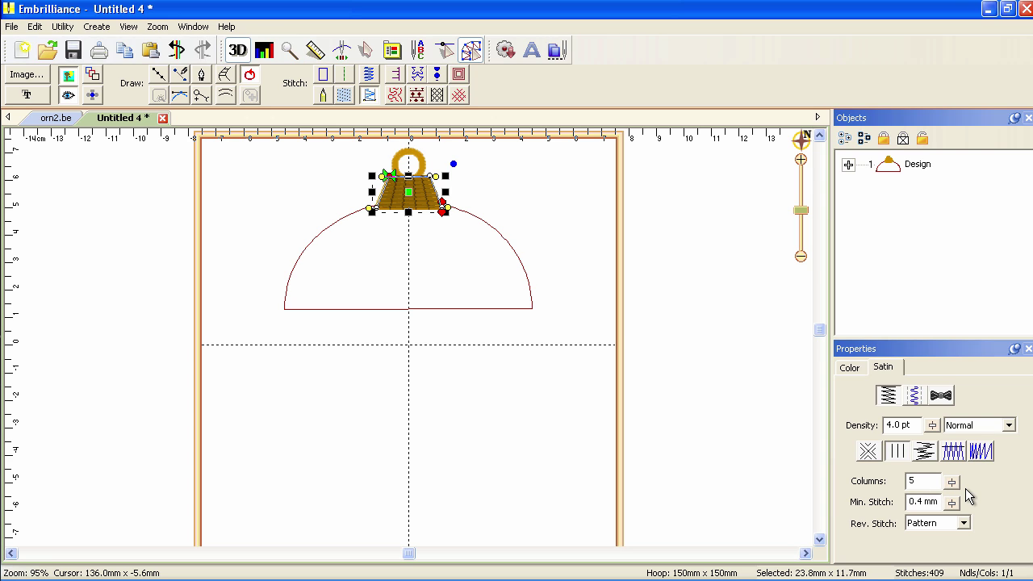
pyautogui.click(945, 397)
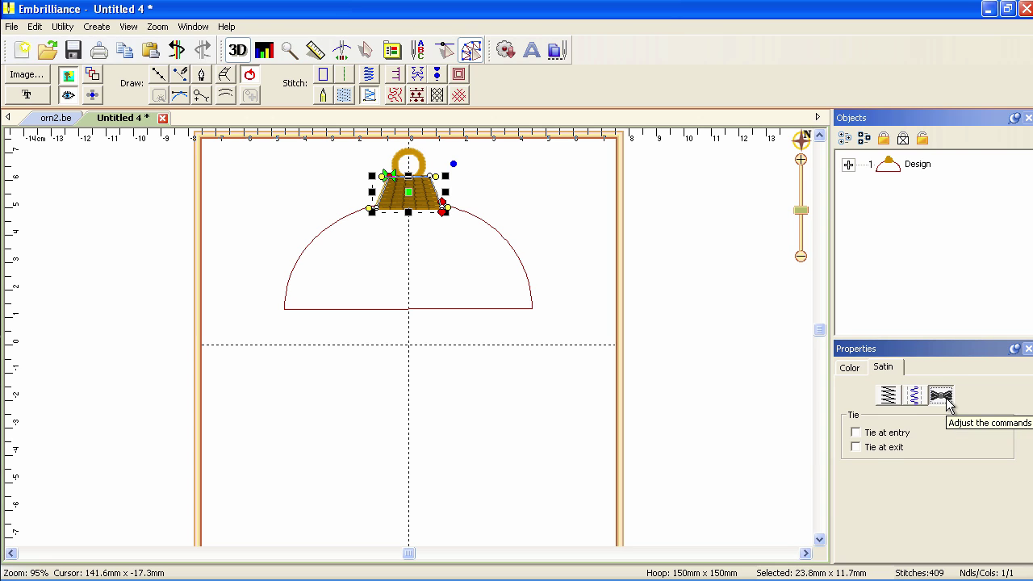
pyautogui.click(856, 448)
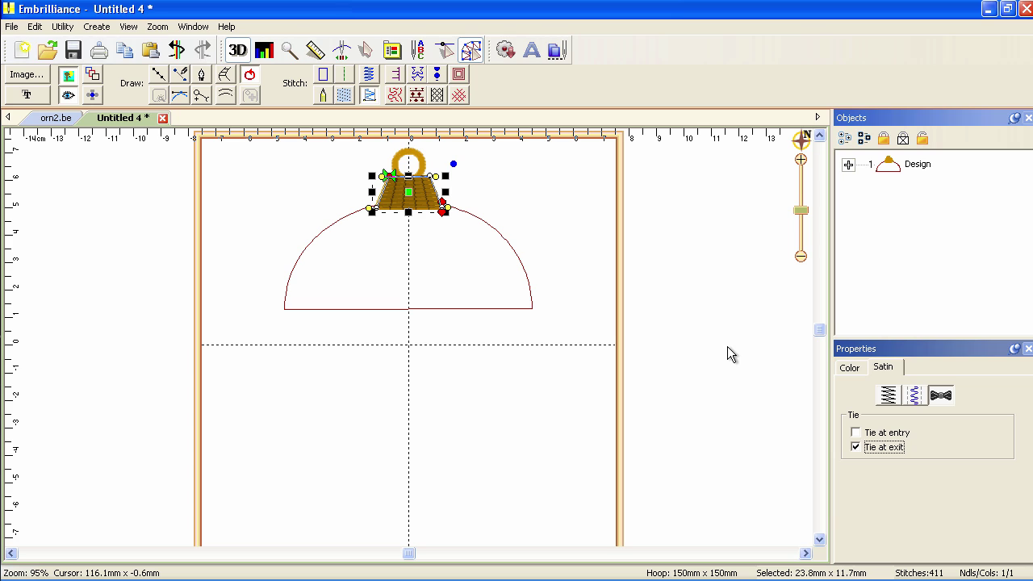
# Convert the half oval outline into an applique with a Satin border
pyautogui.click(531, 310)
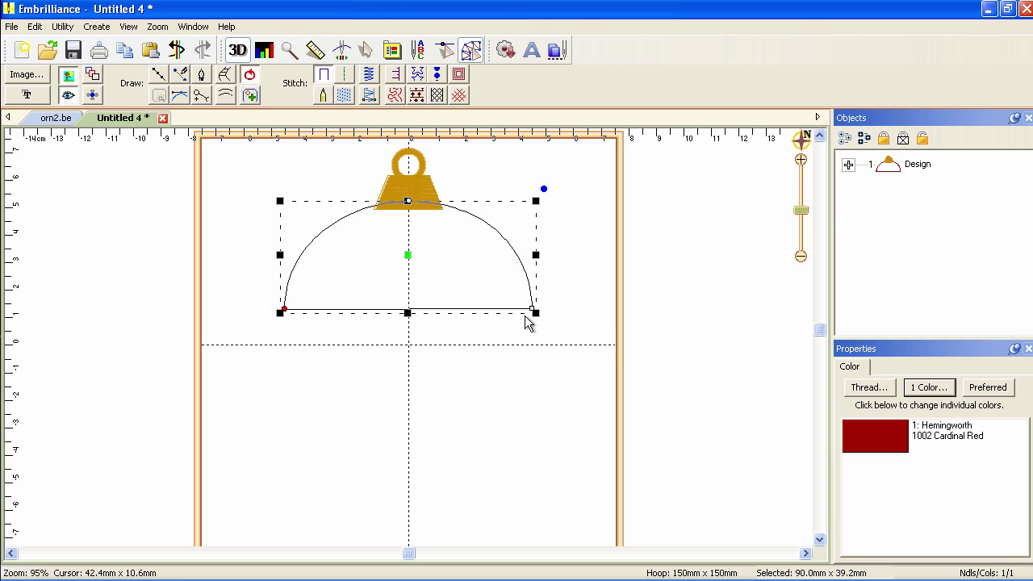
pyautogui.click(397, 79)
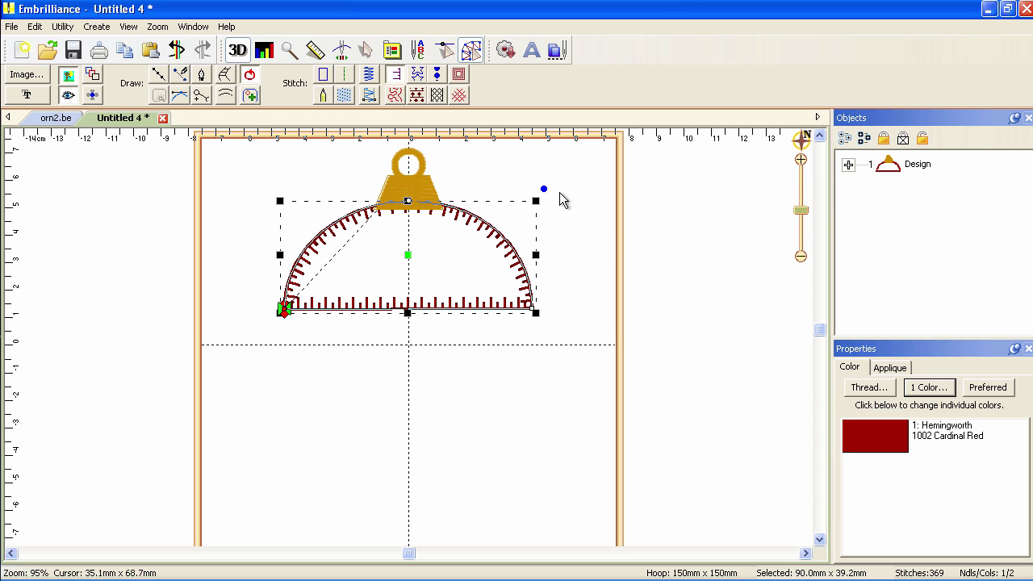
pyautogui.click(891, 370)
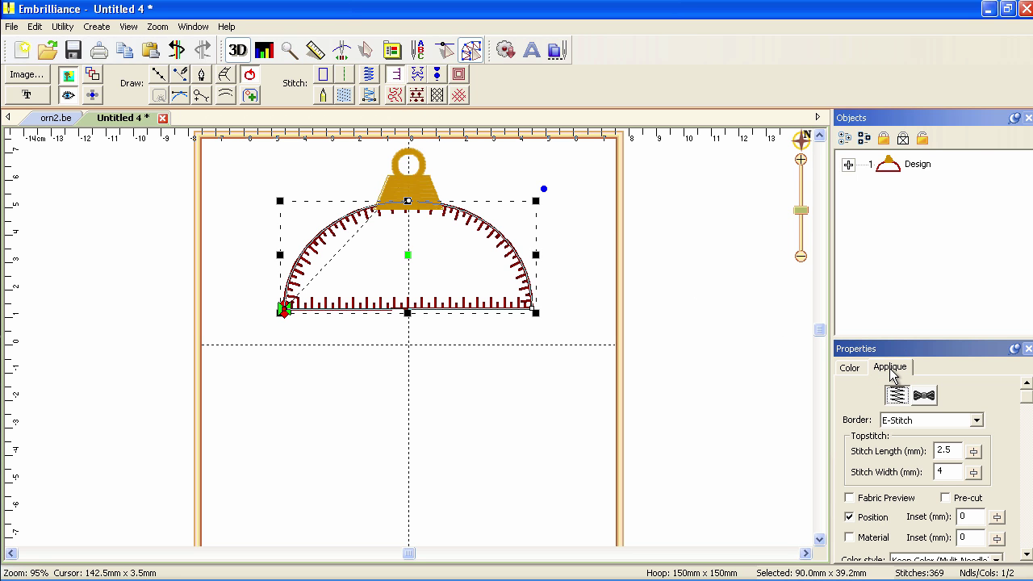
pyautogui.click(978, 421)
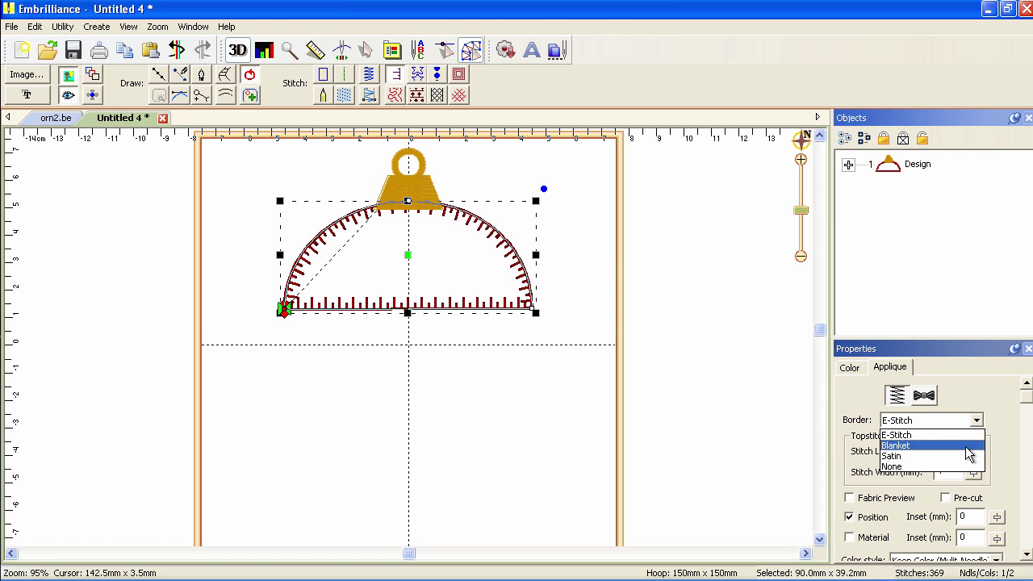
pyautogui.click(965, 457)
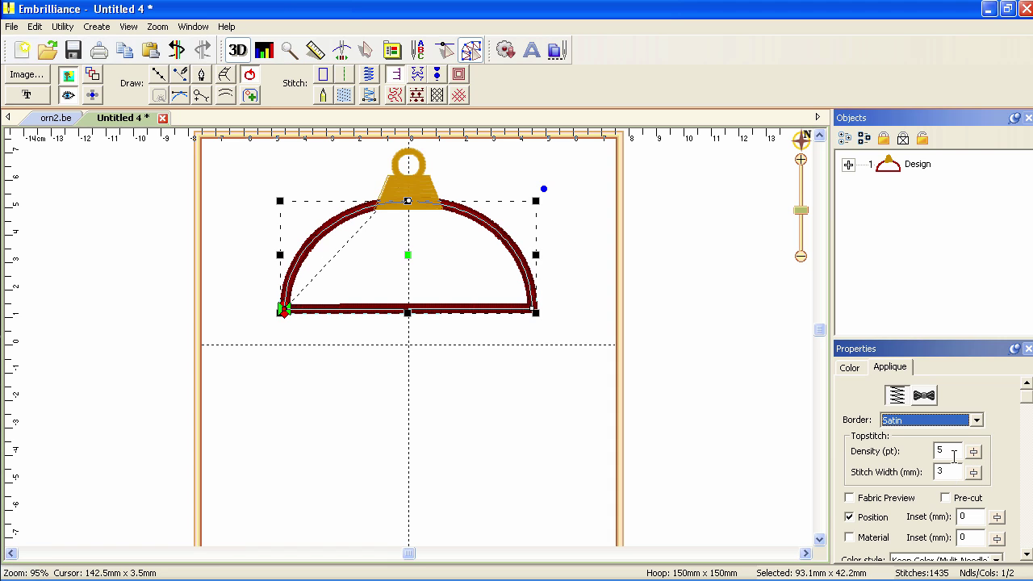
# Add ties at entry and exit to the half oval applique and check its thread color
pyautogui.click(926, 395)
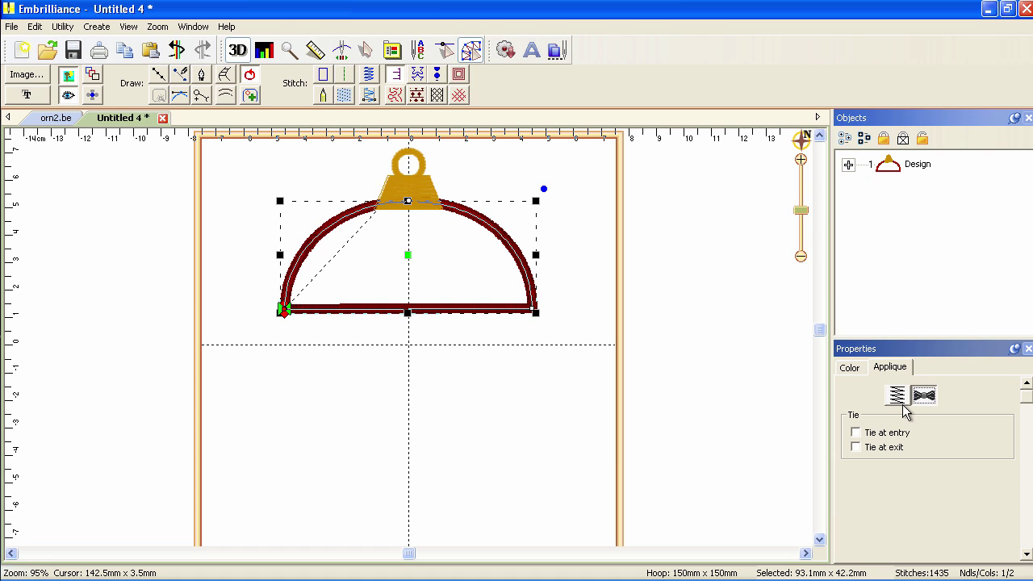
pyautogui.click(856, 432)
pyautogui.click(860, 447)
pyautogui.click(861, 373)
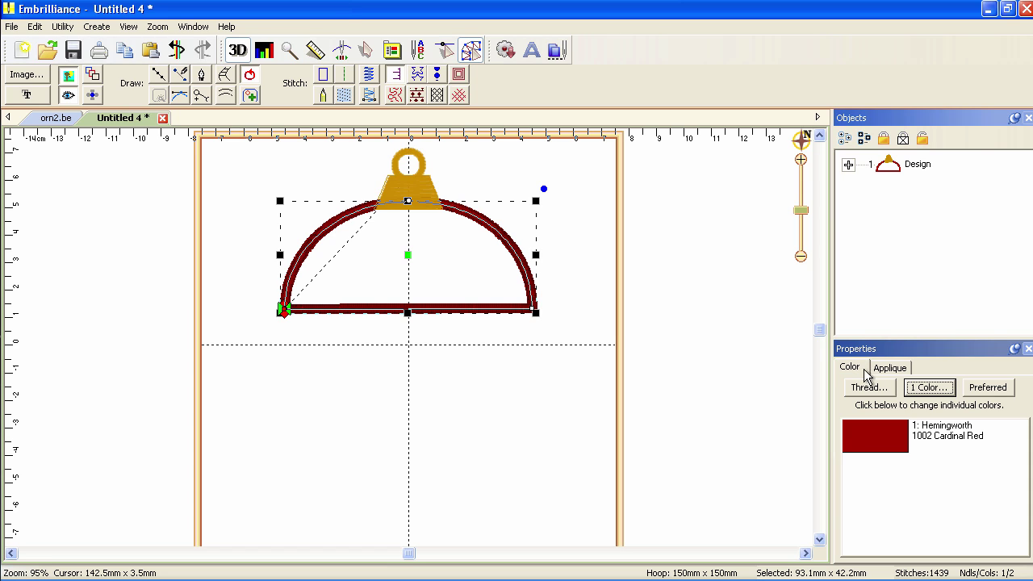
pyautogui.click(898, 369)
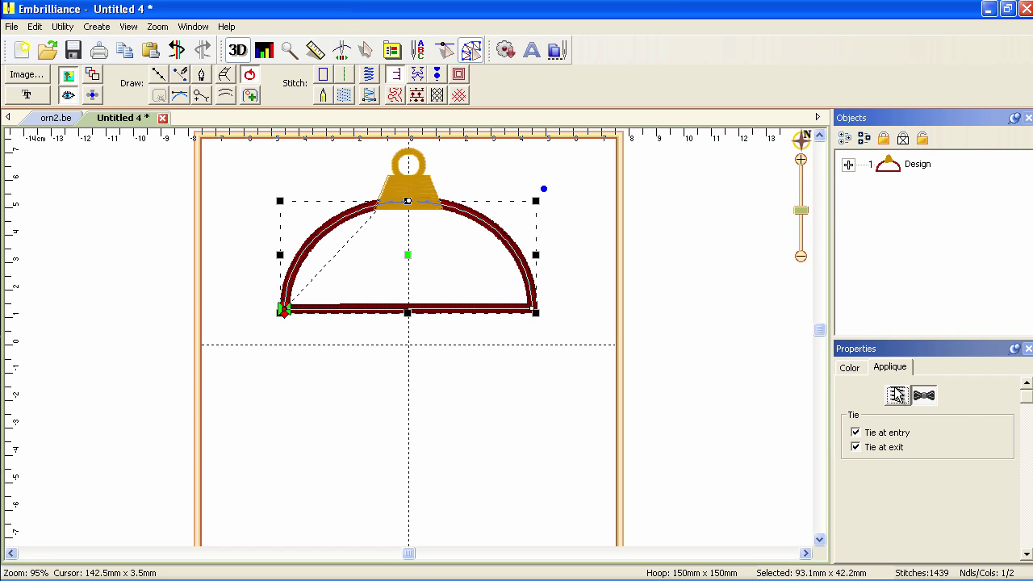
# Turn on Fabric Preview and Pre-cut for the half oval applique
pyautogui.click(898, 395)
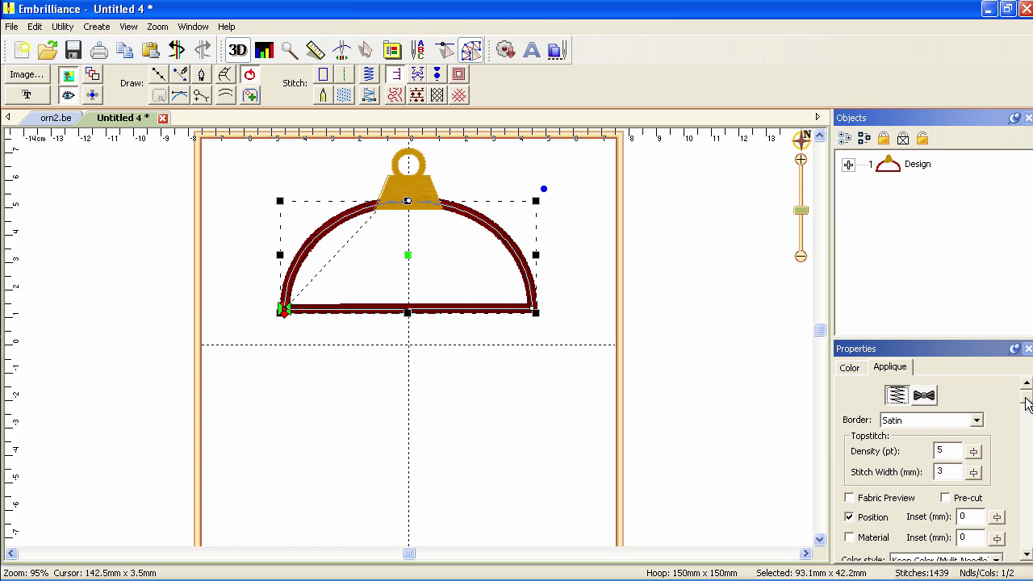
pyautogui.moveTo(1028, 397); pyautogui.dragTo(1028, 414)
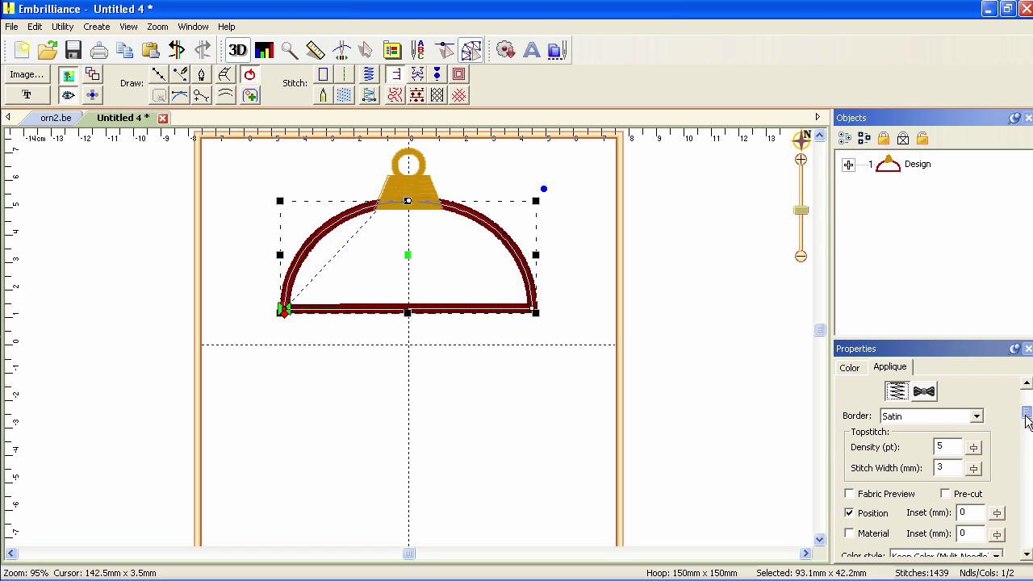
pyautogui.click(859, 495)
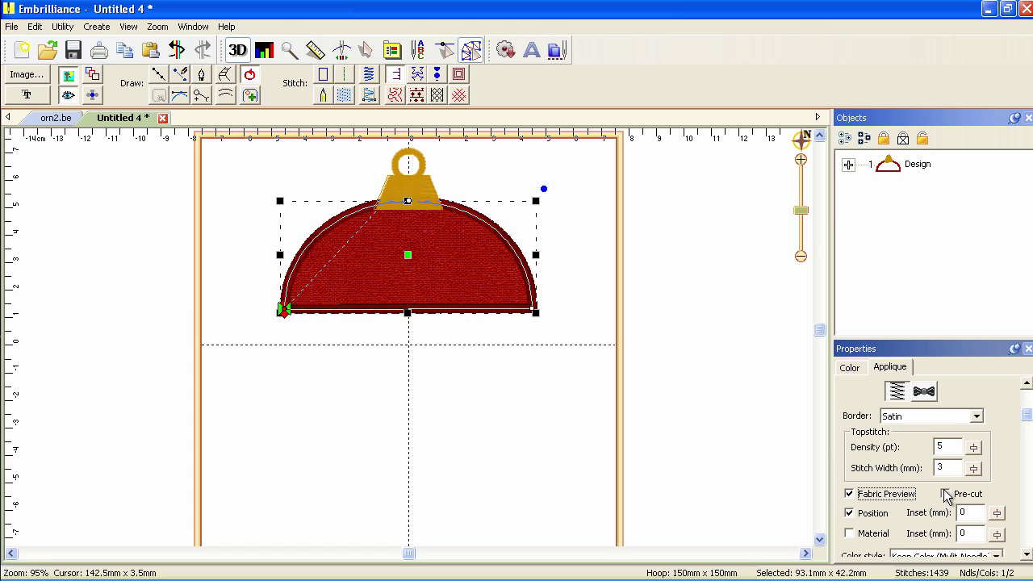
pyautogui.click(944, 493)
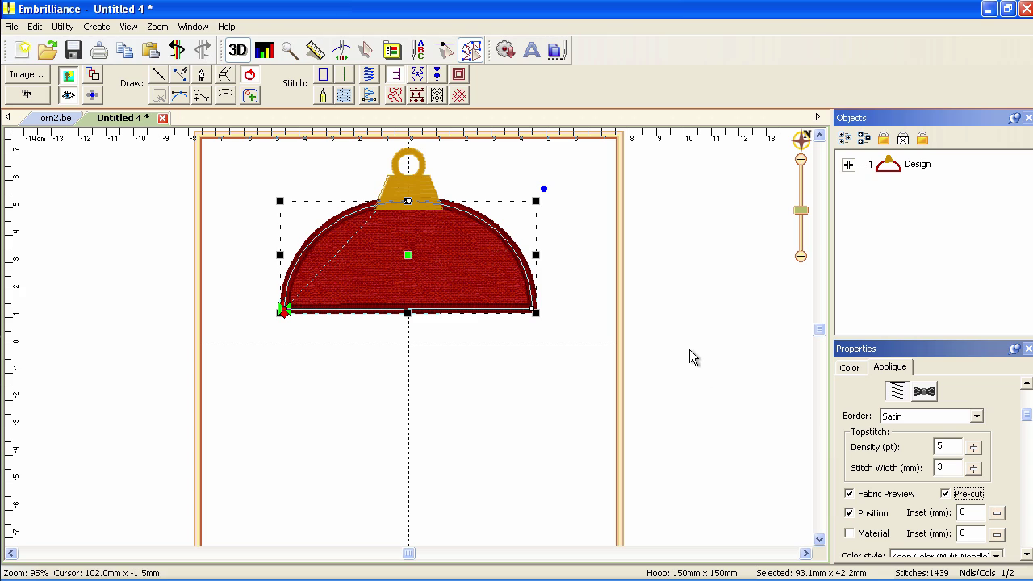
pyautogui.click(498, 177)
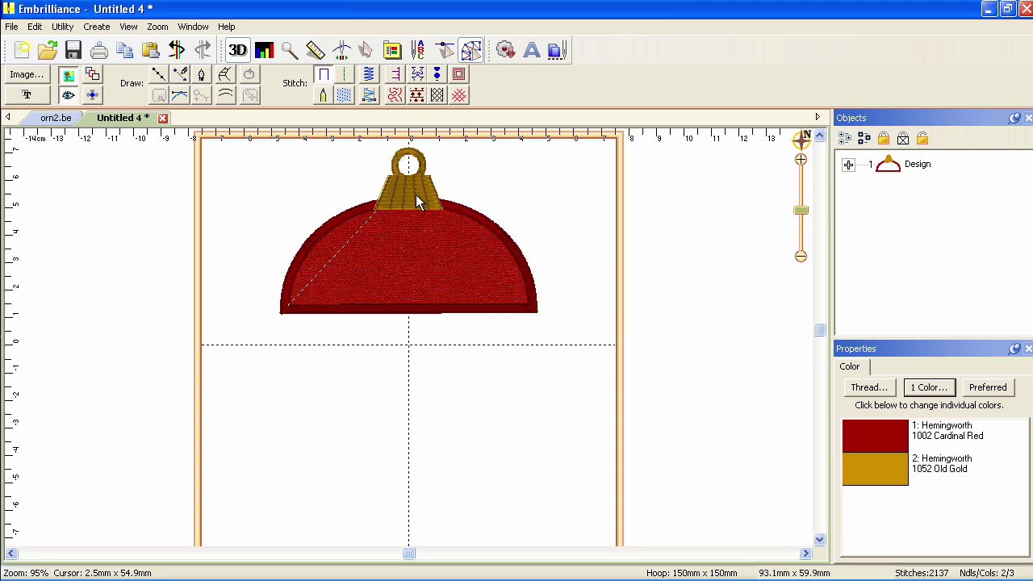
# Delete the leftover trapezoid outline from the design's objects
pyautogui.click(848, 164)
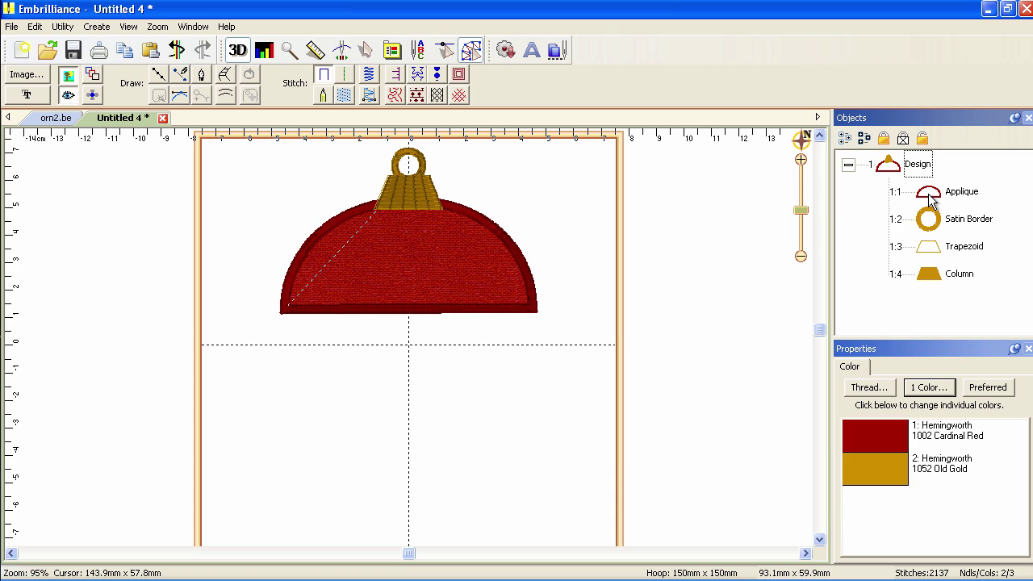
pyautogui.click(961, 251)
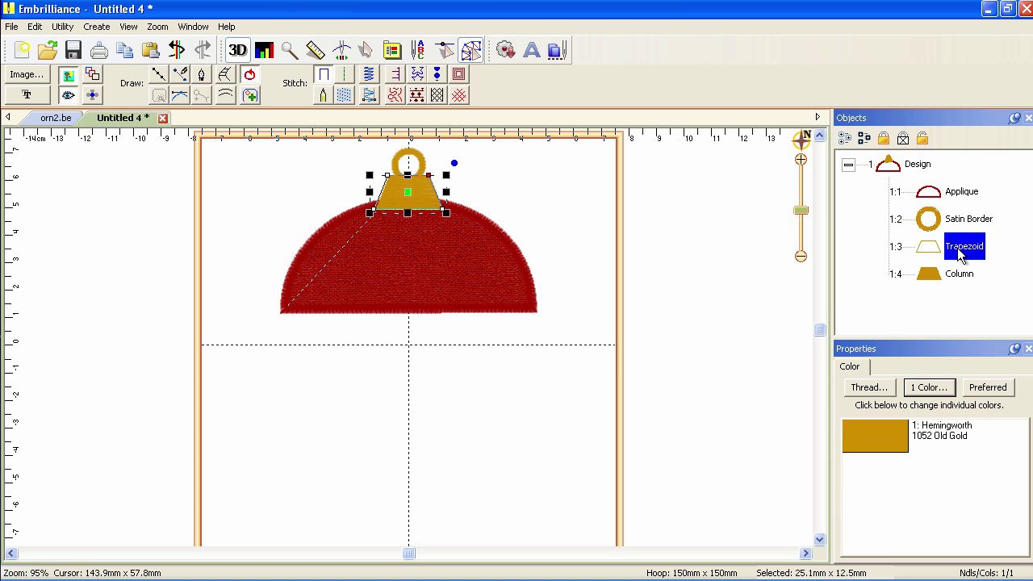
pyautogui.press('Delete')
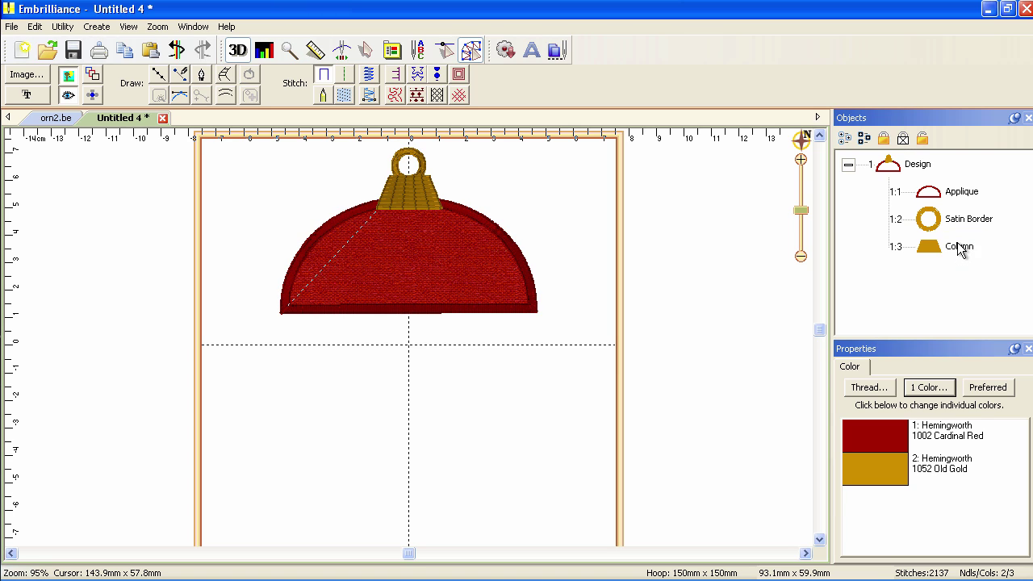
# Move the half oval applique last in the stitching order, after the satin border and column
pyautogui.click(954, 193)
pyautogui.rightClick(951, 196)
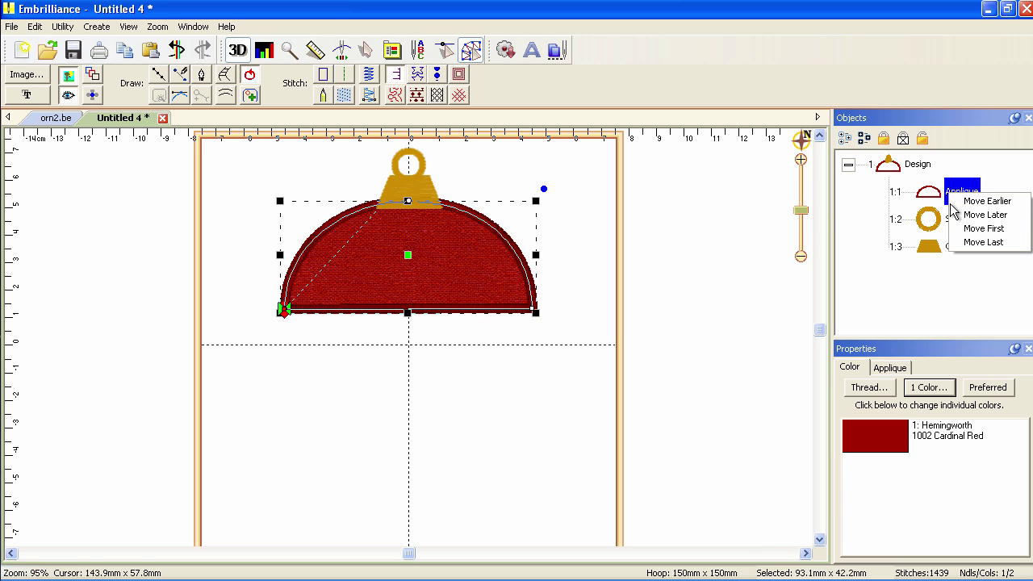
pyautogui.click(966, 242)
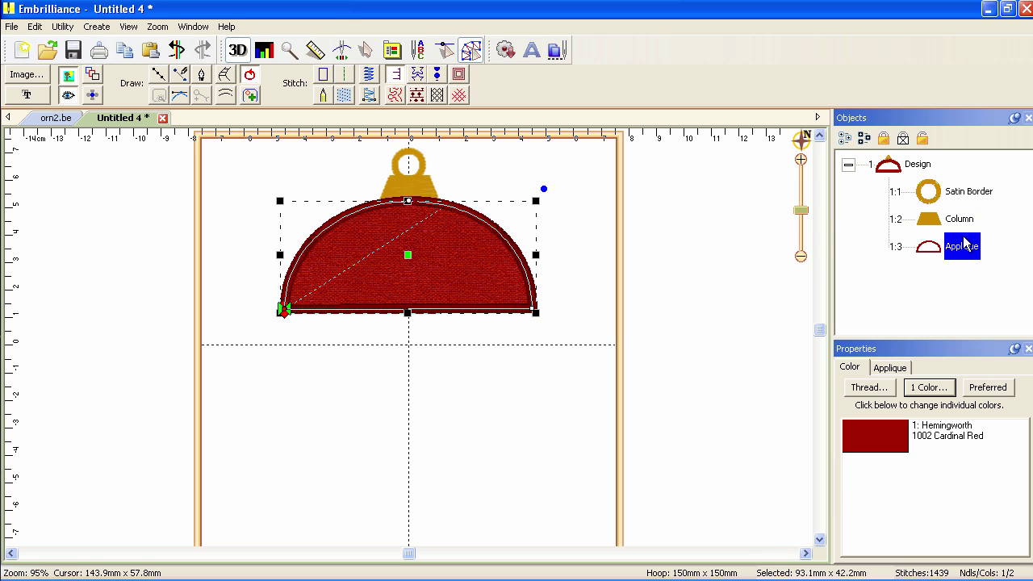
pyautogui.click(307, 346)
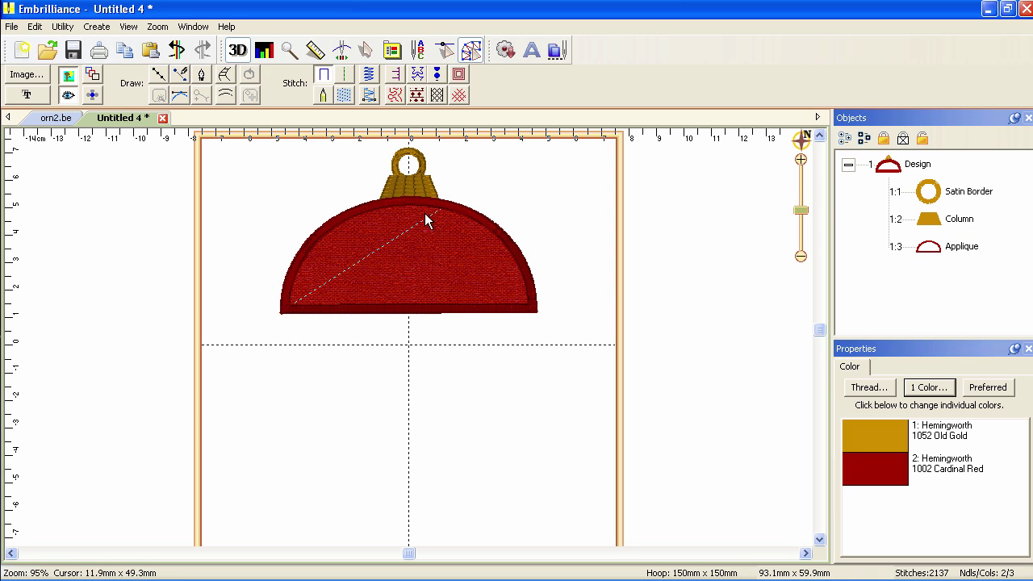
# Move the applique's entry point onto its upper curve beside the cap's lower corner, keeping the exit point at the half oval's lower-left corner
pyautogui.click(284, 311)
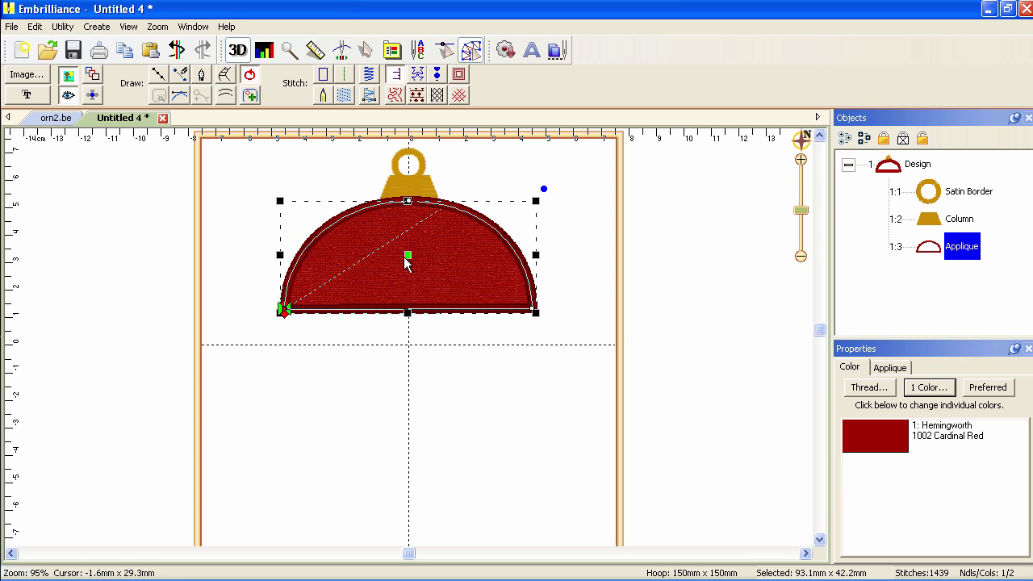
pyautogui.click(285, 312)
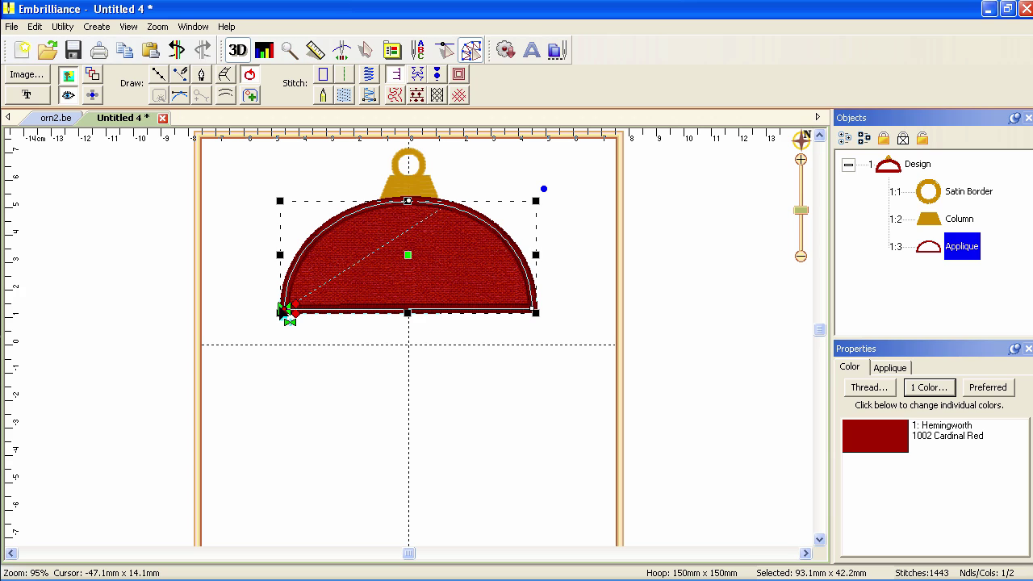
pyautogui.click(285, 311)
pyautogui.moveTo(395, 212)
pyautogui.mouseDown()
pyautogui.moveTo(431, 213)
pyautogui.moveTo(437, 203)
pyautogui.mouseUp()
pyautogui.moveTo(295, 315); pyautogui.dragTo(283, 312)
pyautogui.click(459, 353)
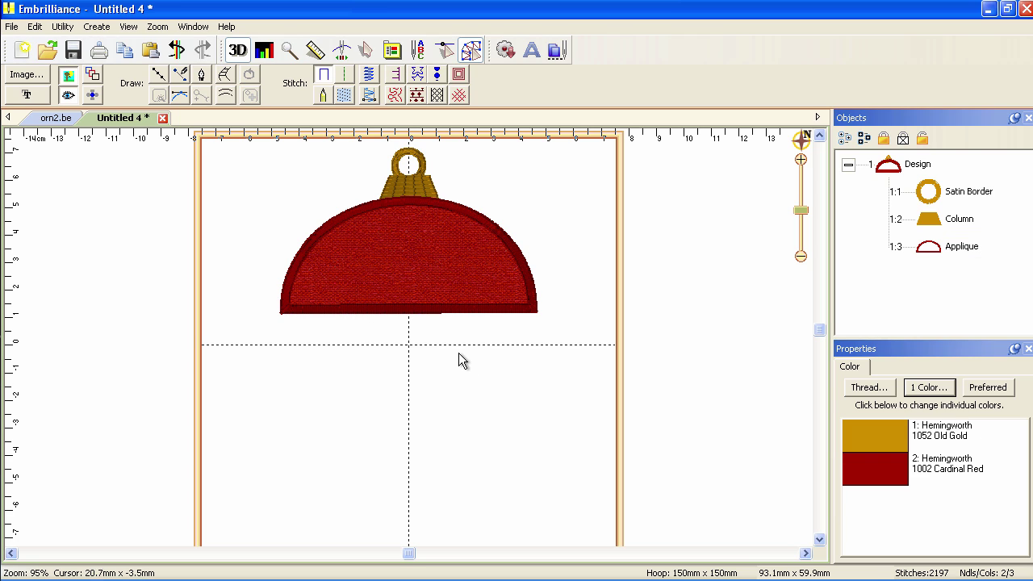
# Place a vertically flipped duplicate of the half oval applique below the original, leaving a horizontal gap between the halves
pyautogui.click(465, 299)
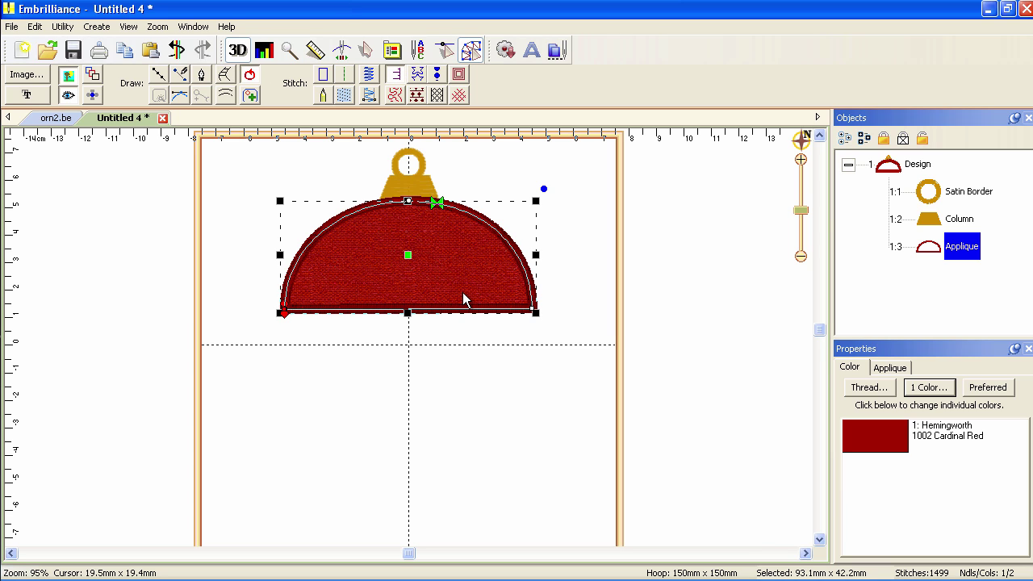
pyautogui.click(367, 50)
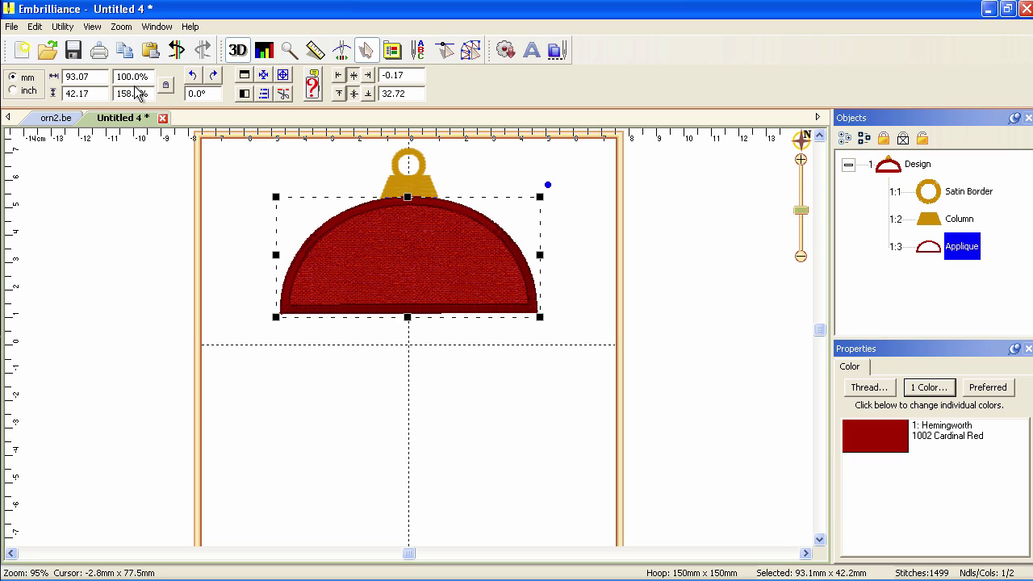
pyautogui.hotkey('ctrl', 'd')
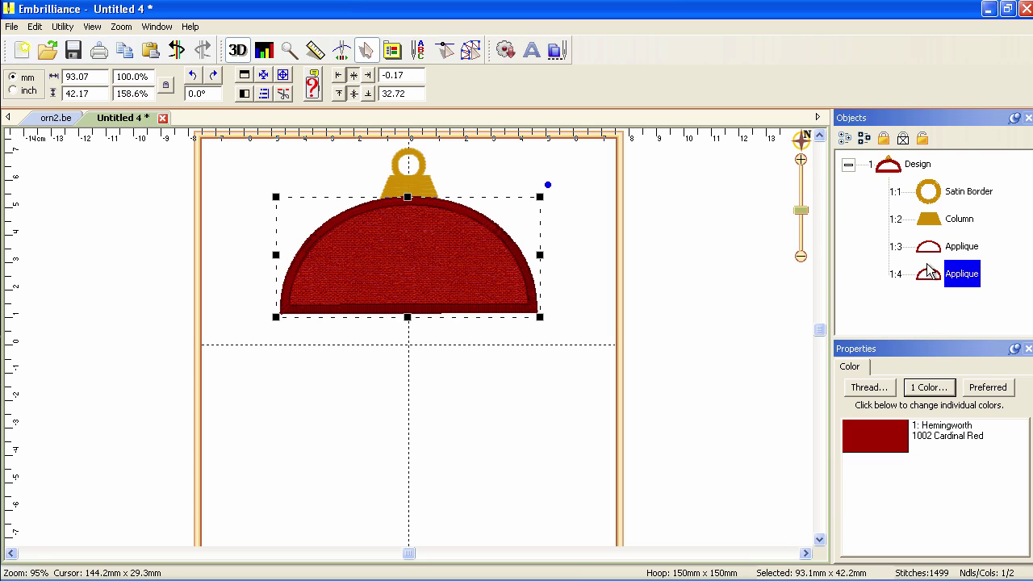
pyautogui.click(244, 75)
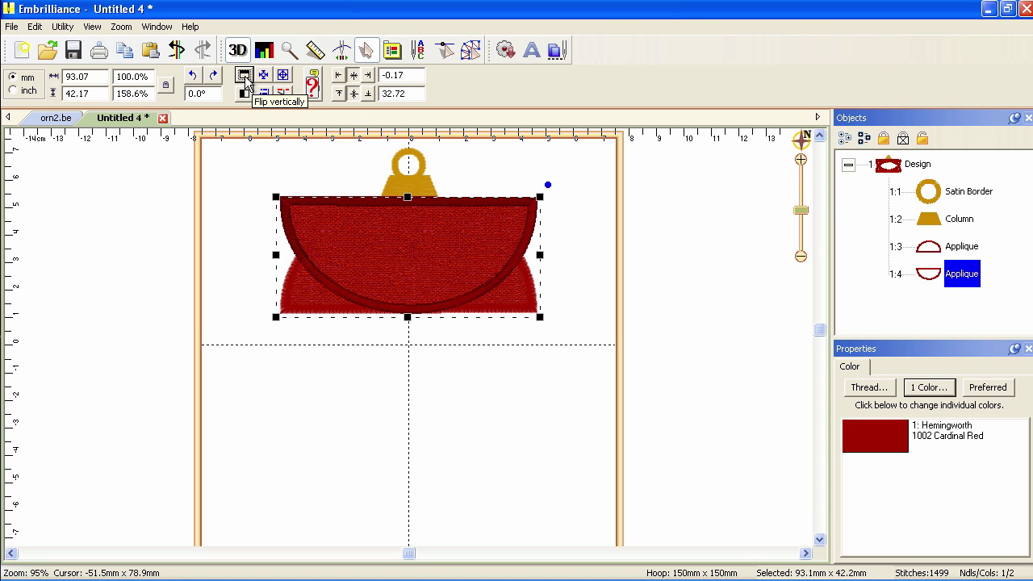
pyautogui.moveTo(391, 240); pyautogui.dragTo(390, 411)
pyautogui.click(340, 348)
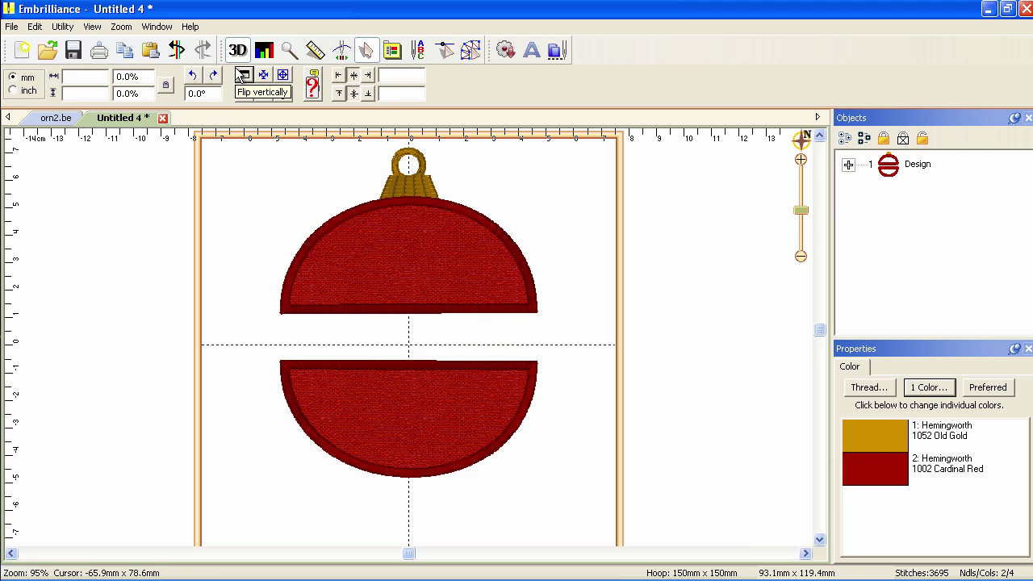
# Center the whole ornament design in the hoop
pyautogui.hotkey('ctrl', 'a')
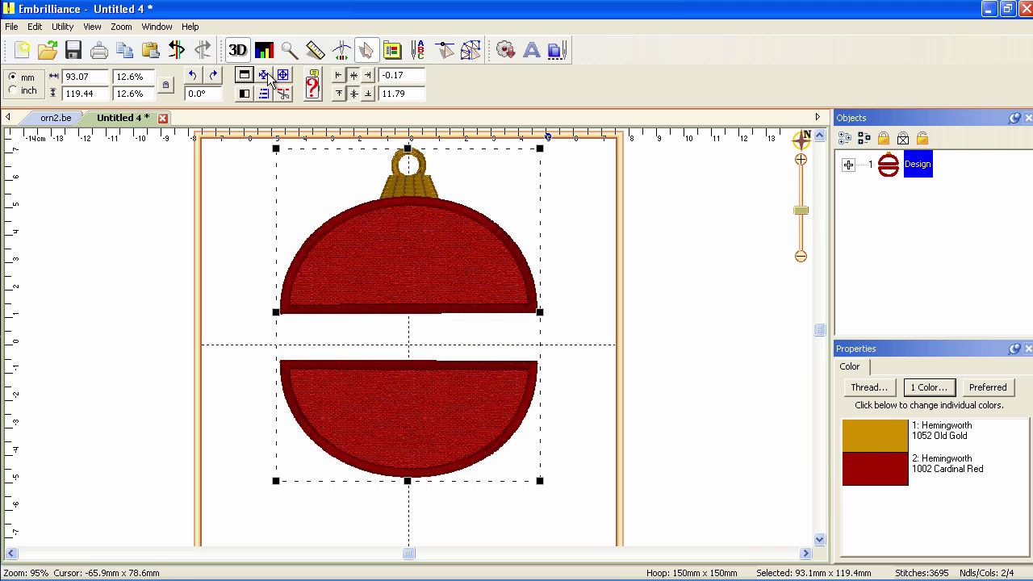
pyautogui.click(264, 93)
pyautogui.click(531, 264)
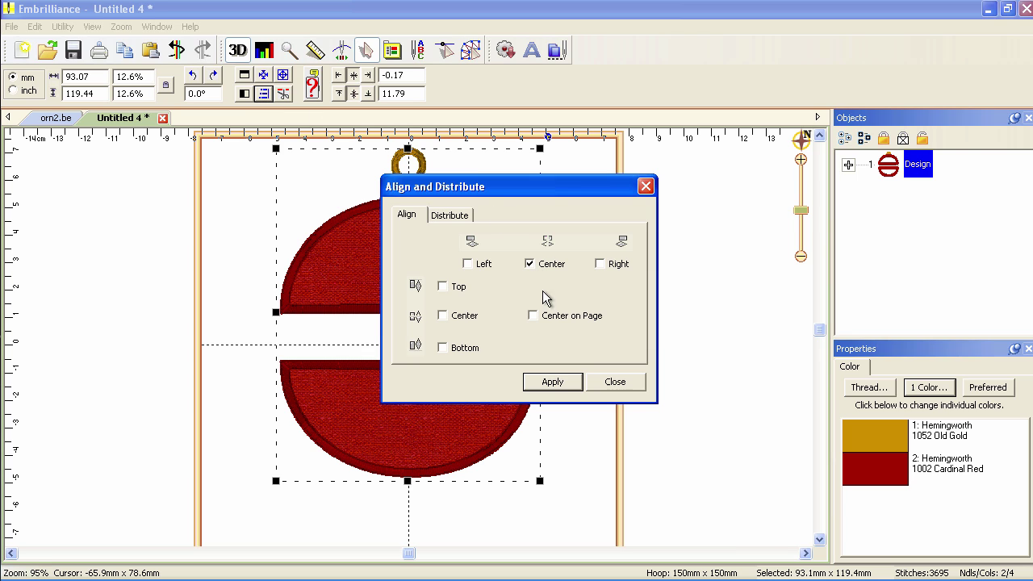
pyautogui.click(620, 381)
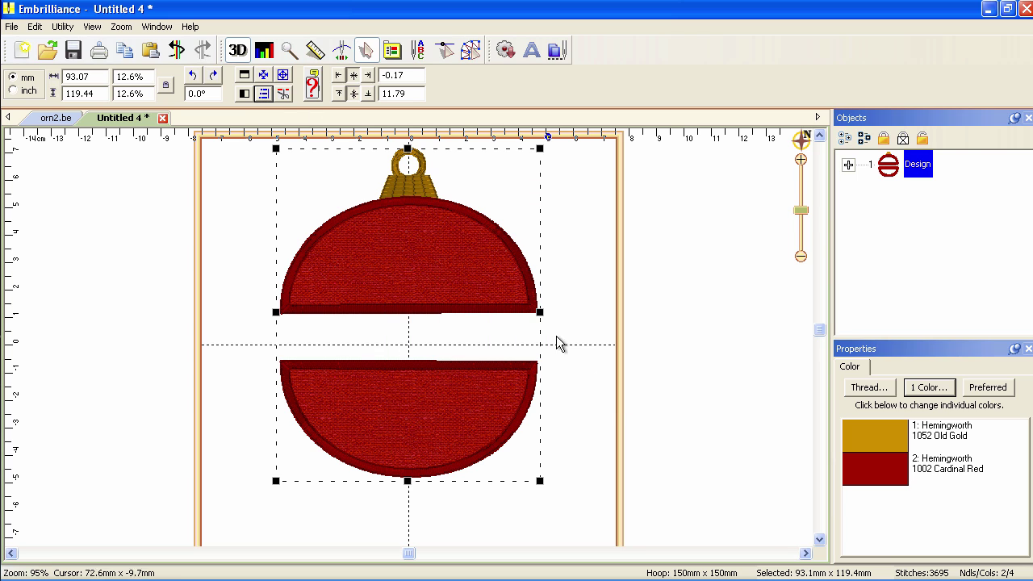
pyautogui.click(263, 74)
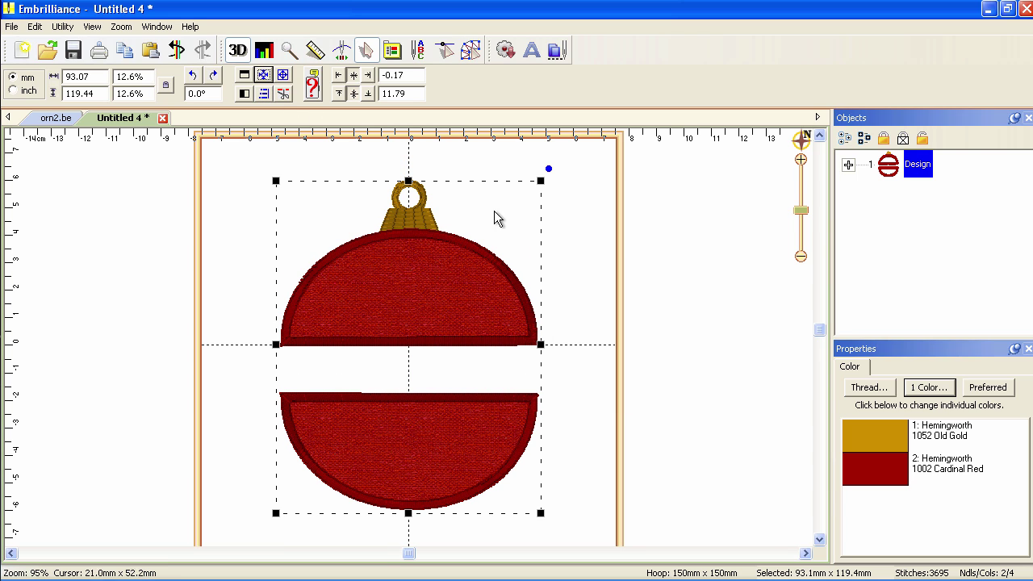
pyautogui.click(560, 172)
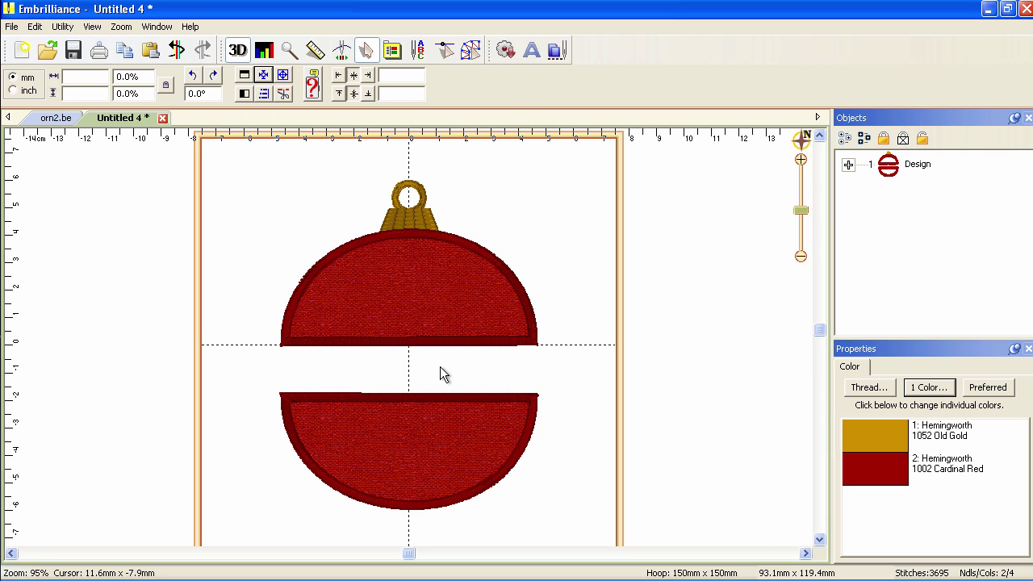
# Add a lettering object with the person's first name and move it into the gap between the ornament halves
pyautogui.click(535, 49)
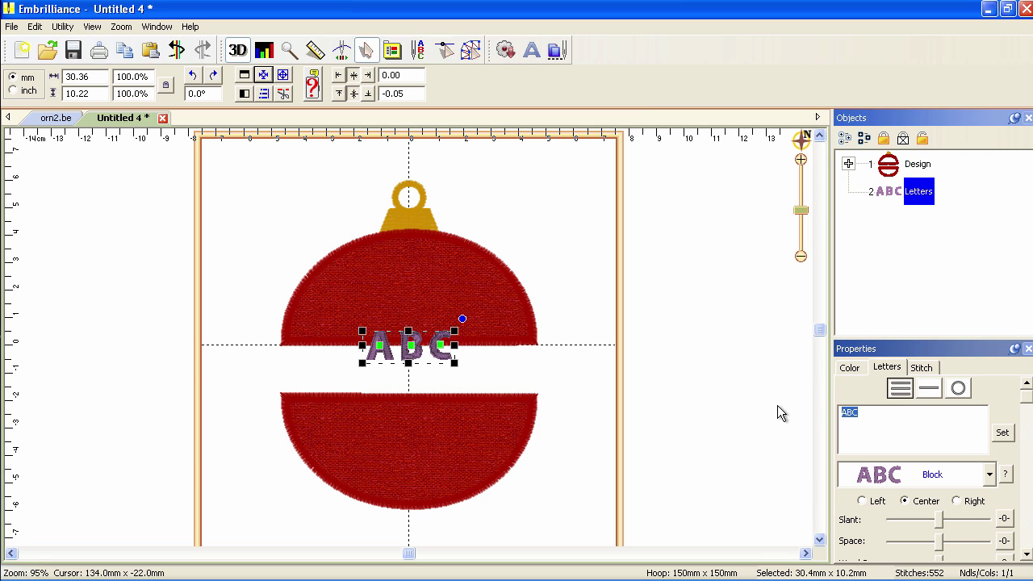
pyautogui.write('Lindee')
pyautogui.click(1002, 433)
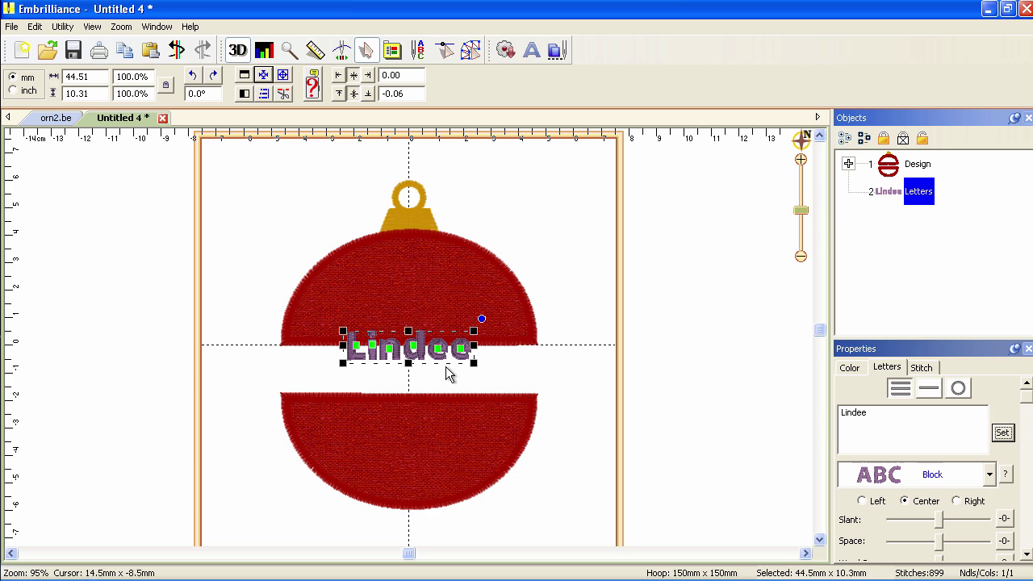
pyautogui.moveTo(449, 352); pyautogui.dragTo(450, 371)
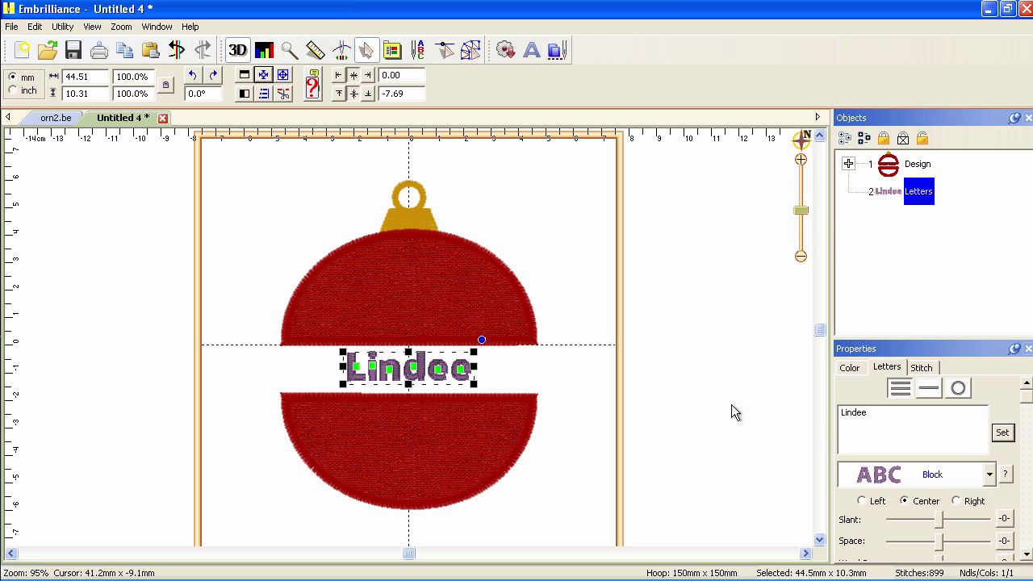
# Browse the available fonts and set the name lettering to Jelly B 17mm
pyautogui.click(991, 475)
pyautogui.scroll(-1, 997, 473)
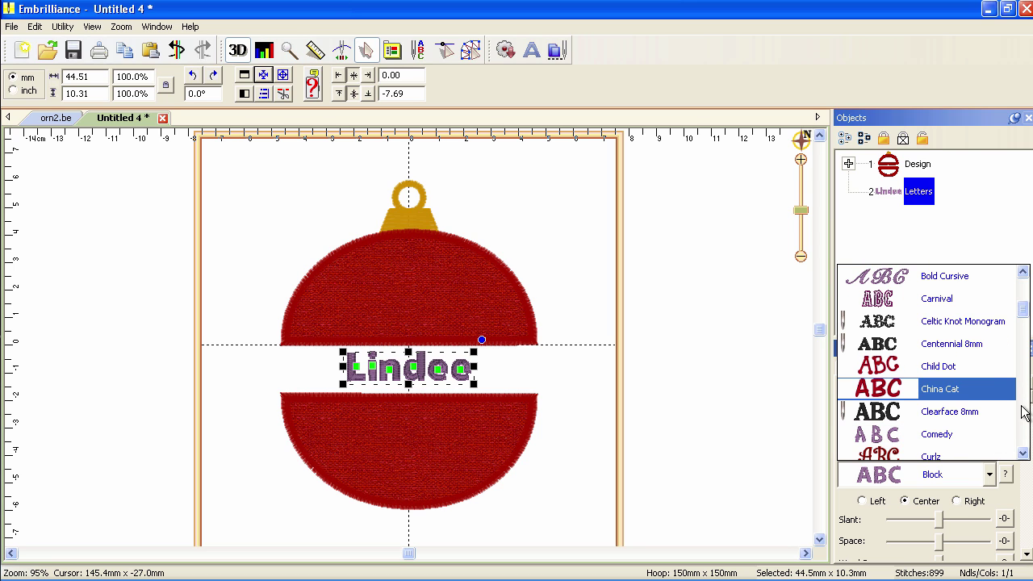
pyautogui.scroll(-2, 1024, 413)
pyautogui.scroll(-2, 1024, 413)
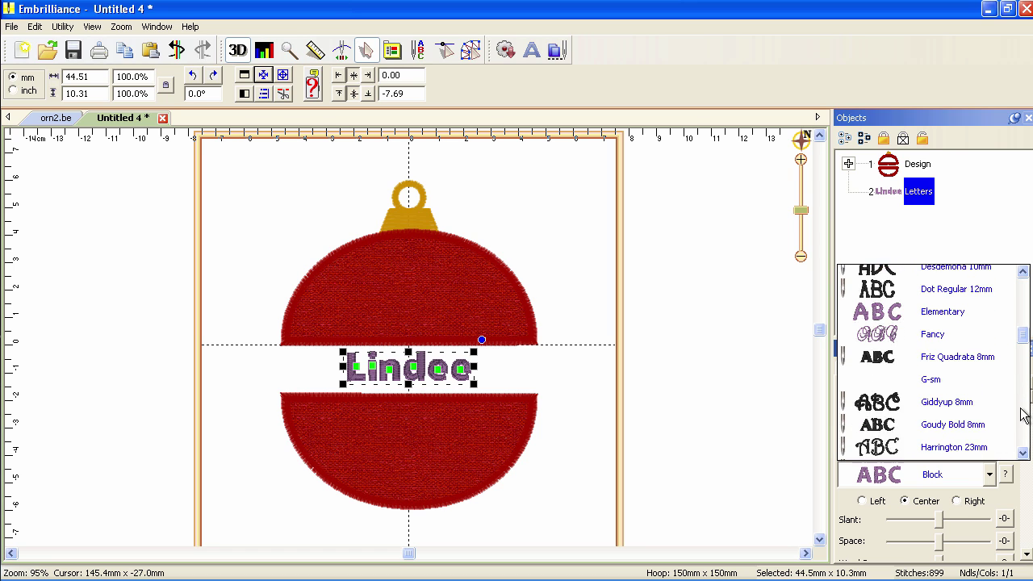
pyautogui.scroll(-1, 1011, 412)
pyautogui.scroll(-2, 1009, 412)
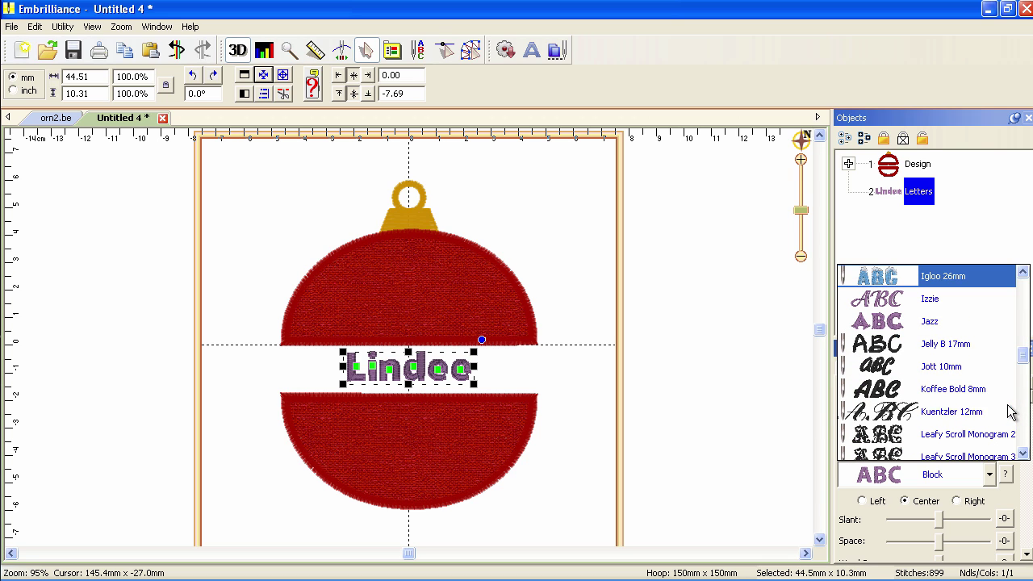
pyautogui.scroll(-1, 1006, 414)
pyautogui.scroll(-1, 1003, 411)
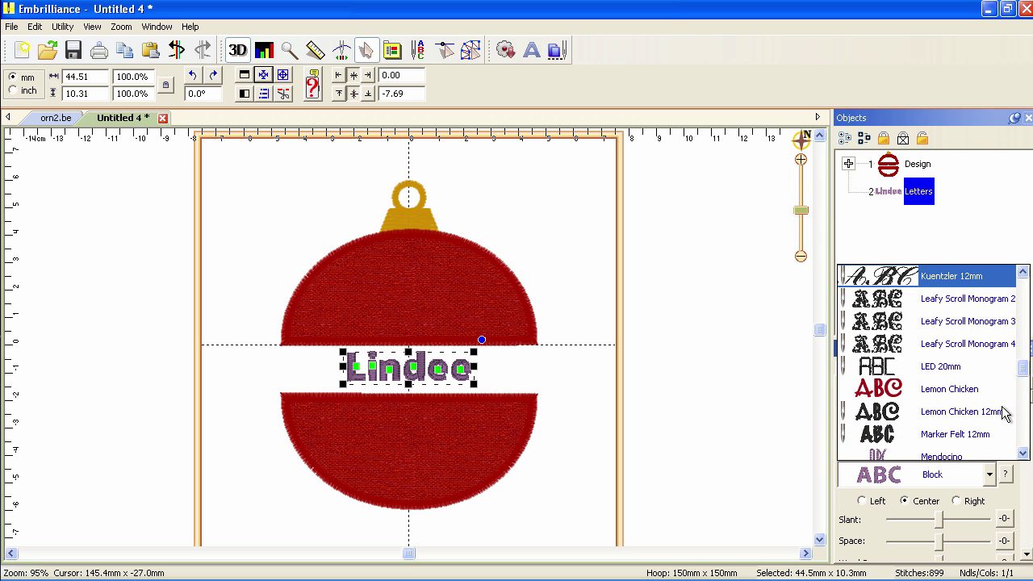
pyautogui.scroll(-3, 999, 420)
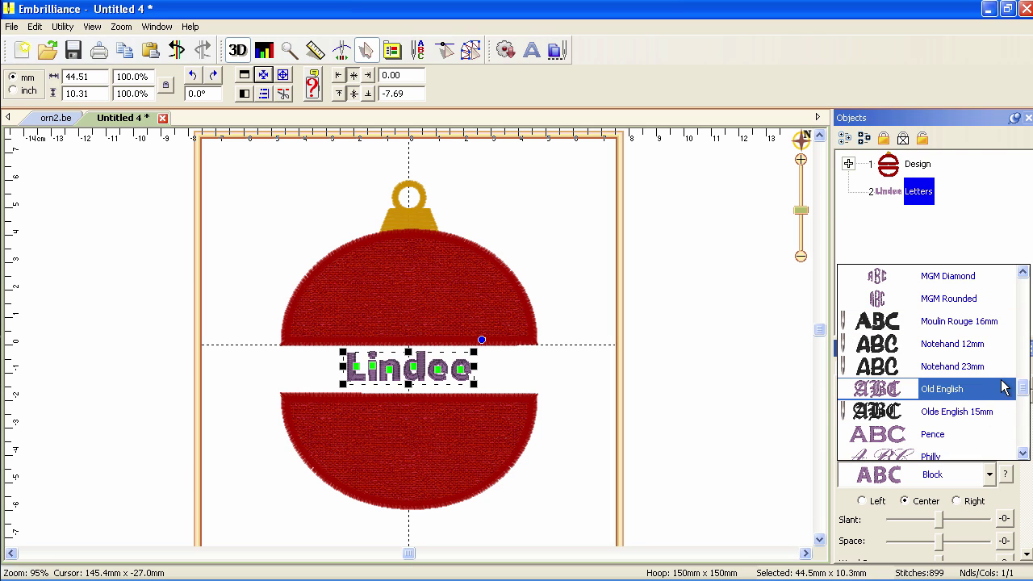
pyautogui.moveTo(1024, 388); pyautogui.dragTo(1024, 366)
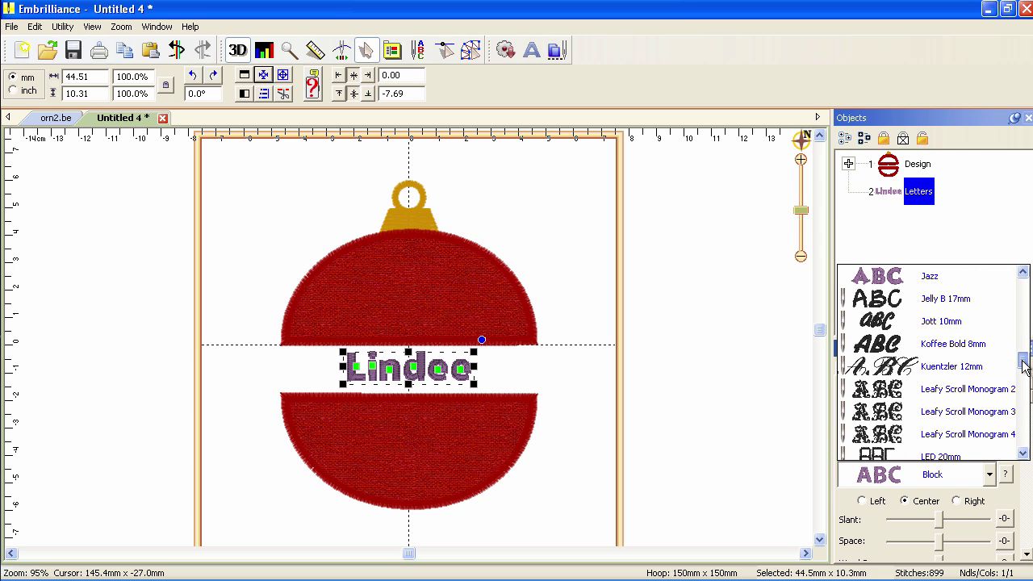
pyautogui.click(932, 305)
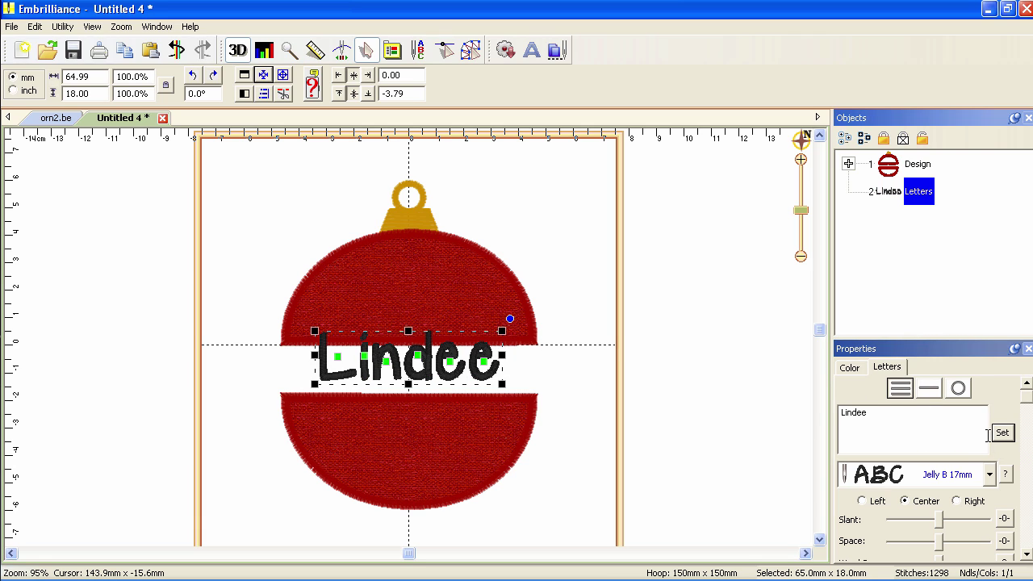
# Change the name lettering's font to Jott 10mm and apply it
pyautogui.click(991, 475)
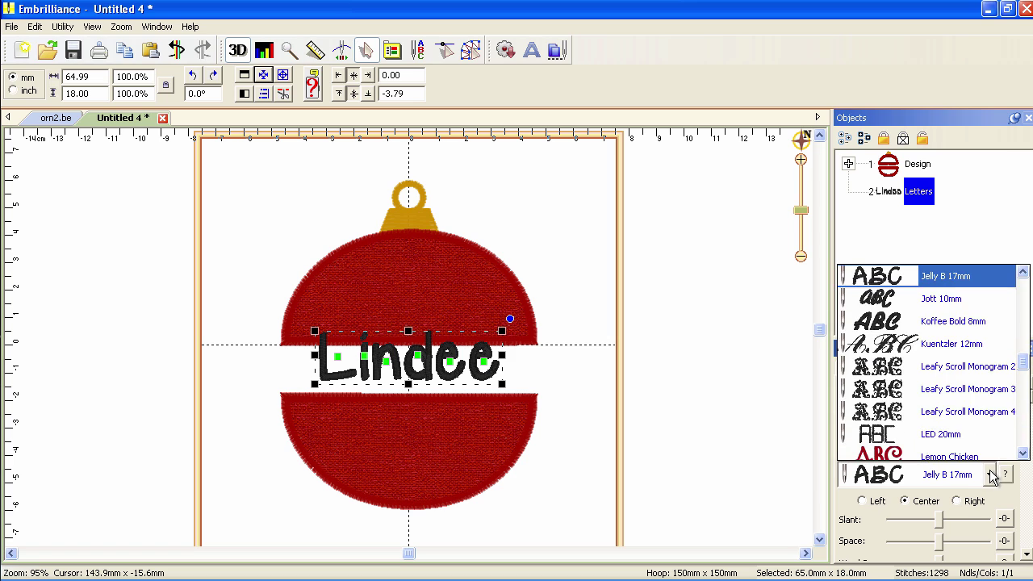
pyautogui.scroll(-1, 985, 363)
pyautogui.scroll(2, 923, 300)
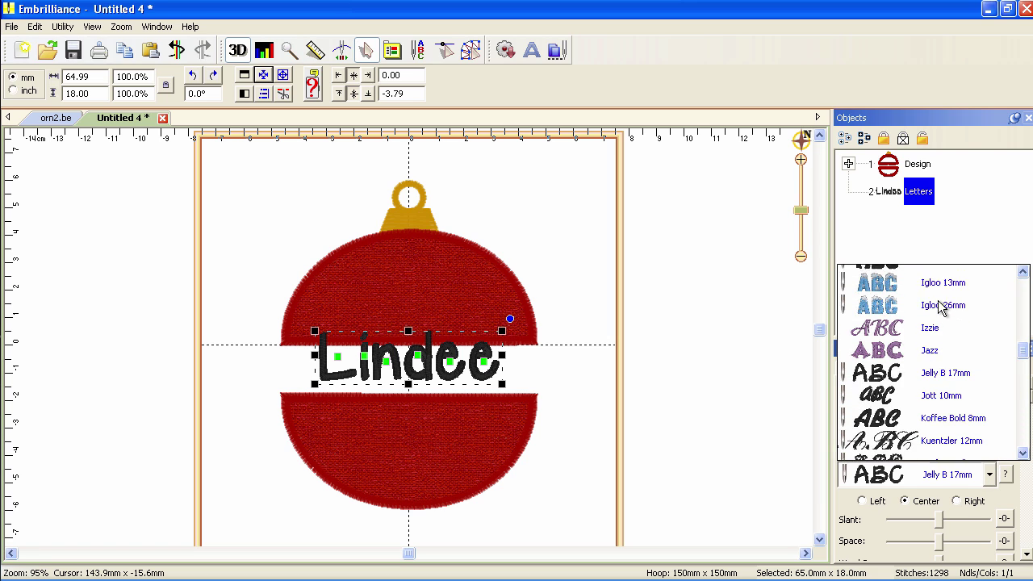
pyautogui.click(937, 413)
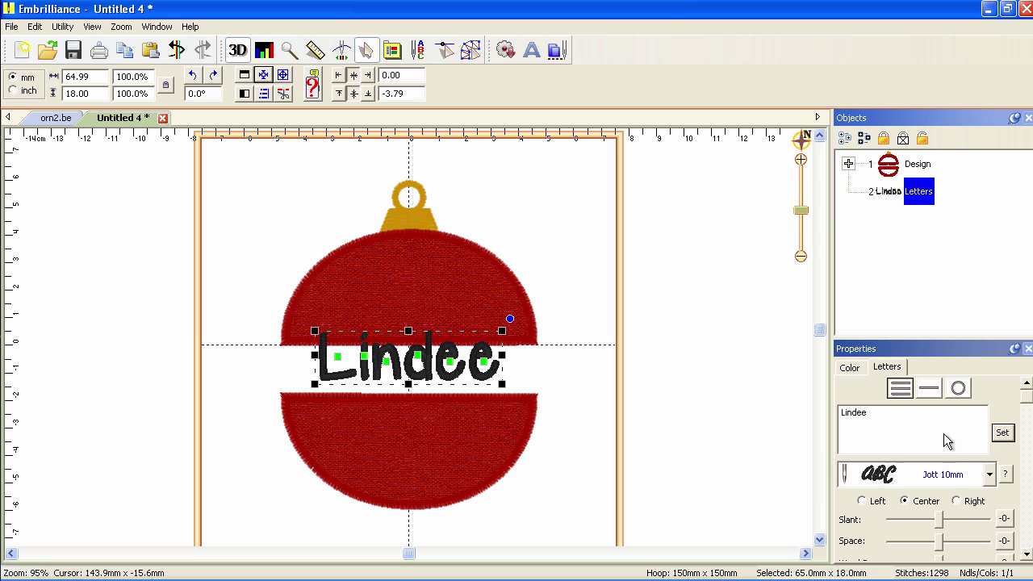
pyautogui.click(1001, 434)
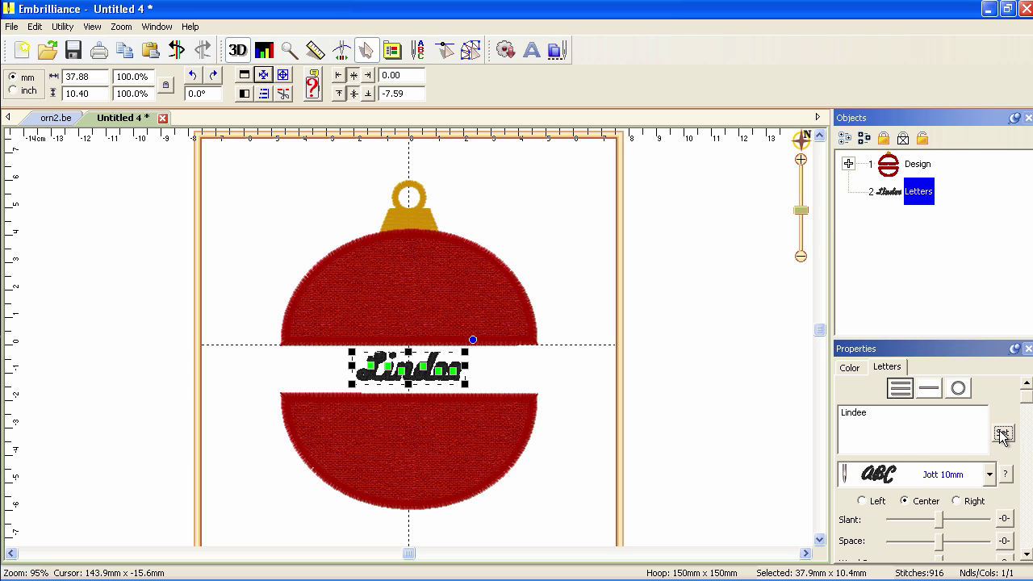
# Apply the Serendipity 12mm font to the name lettering, move the name down into the gap between the ornament halves, and deselect it
pyautogui.click(990, 475)
pyautogui.scroll(-1, 957, 355)
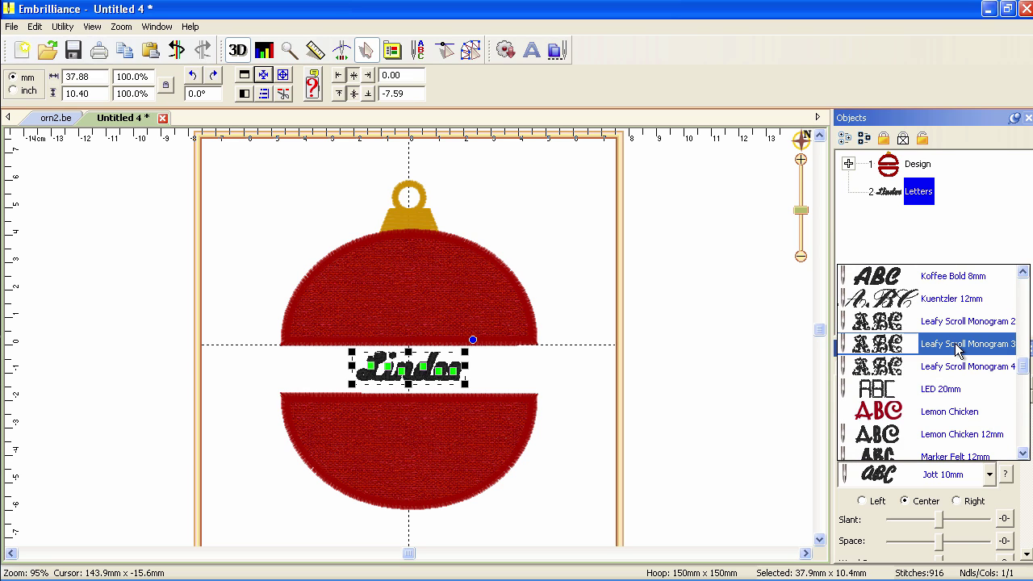
pyautogui.scroll(-1, 937, 420)
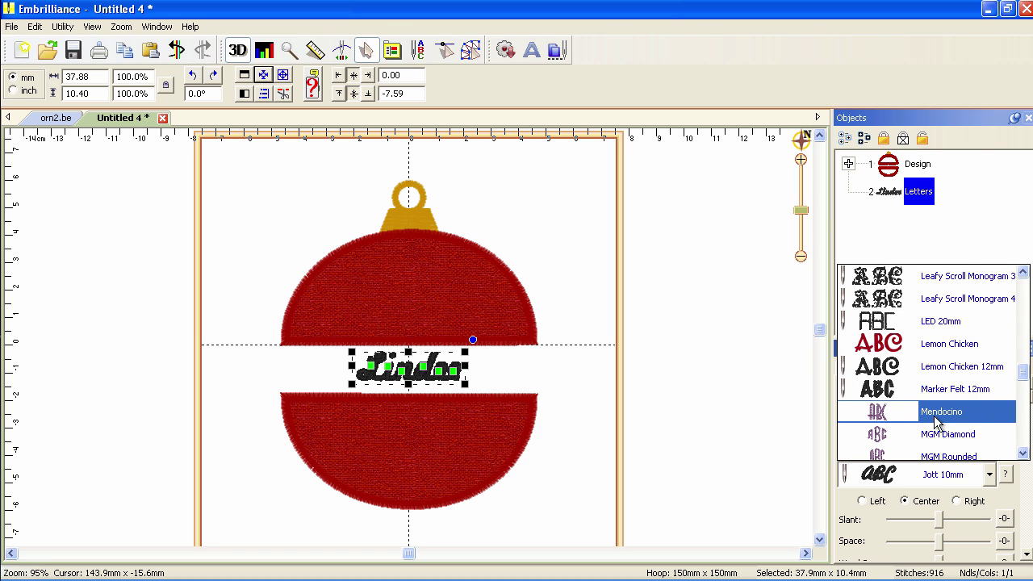
pyautogui.scroll(-7, 936, 420)
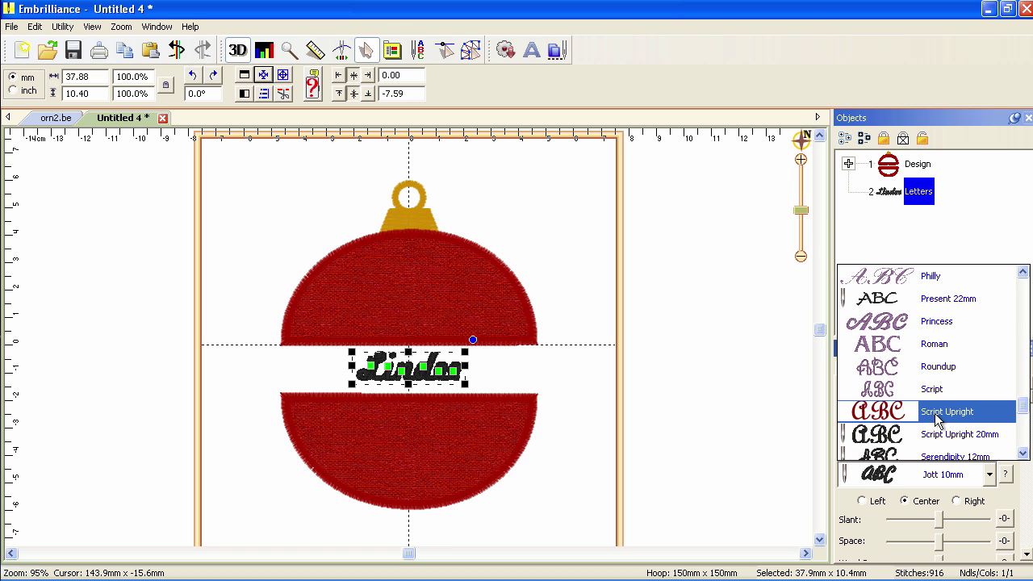
pyautogui.scroll(-1, 936, 418)
pyautogui.scroll(1, 937, 420)
pyautogui.scroll(-2, 953, 432)
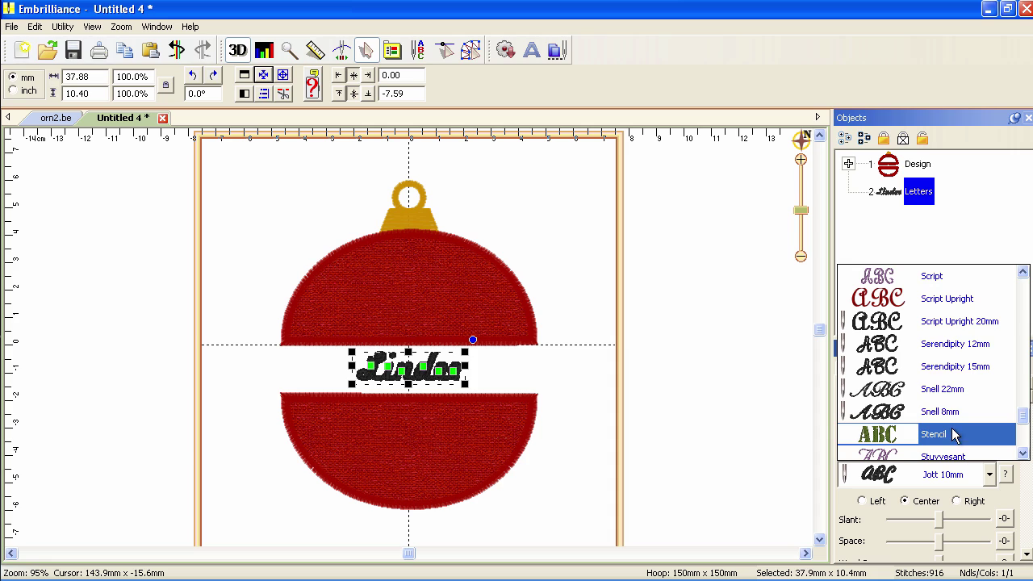
pyautogui.click(940, 348)
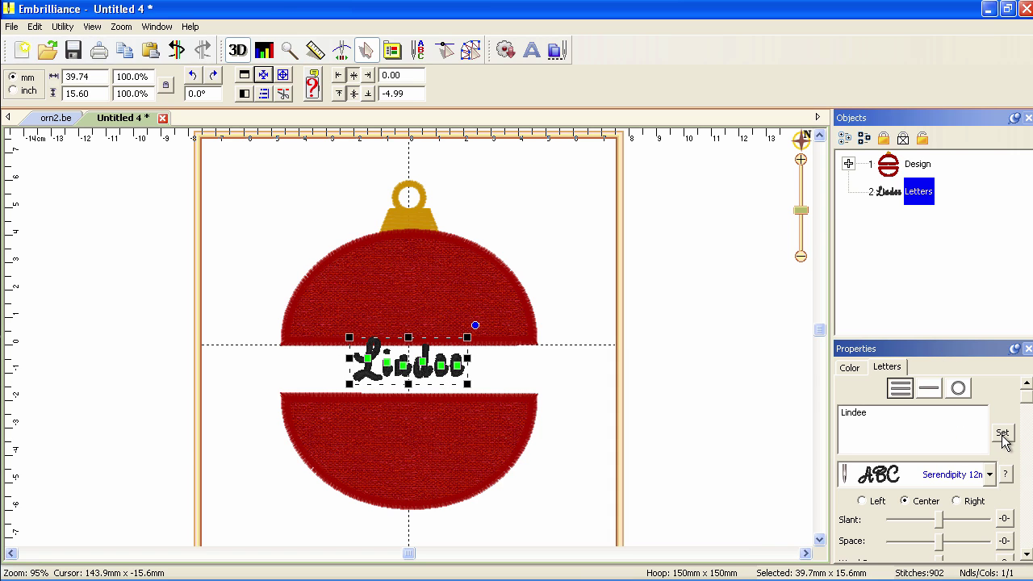
pyautogui.click(1002, 433)
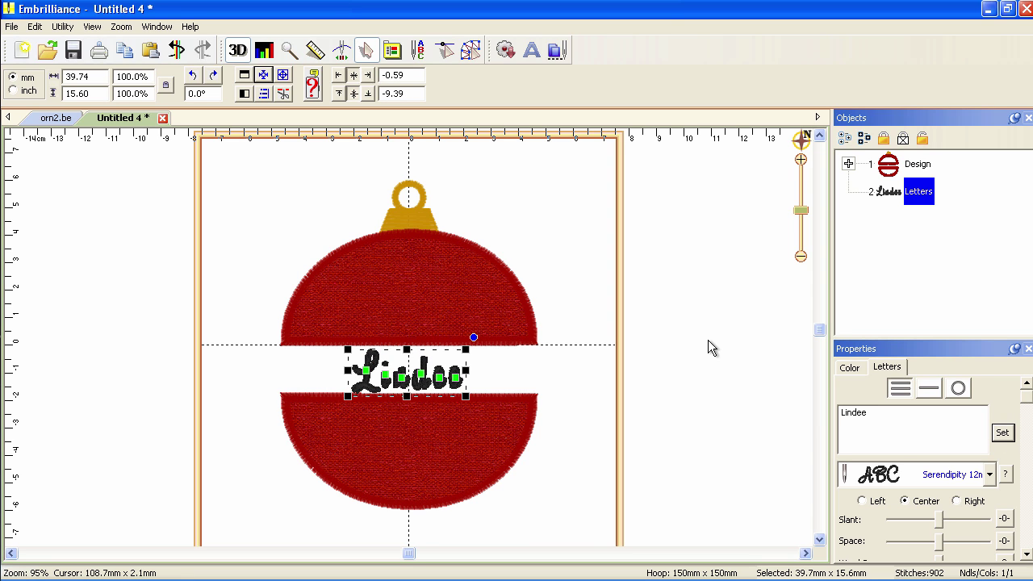
pyautogui.click(548, 257)
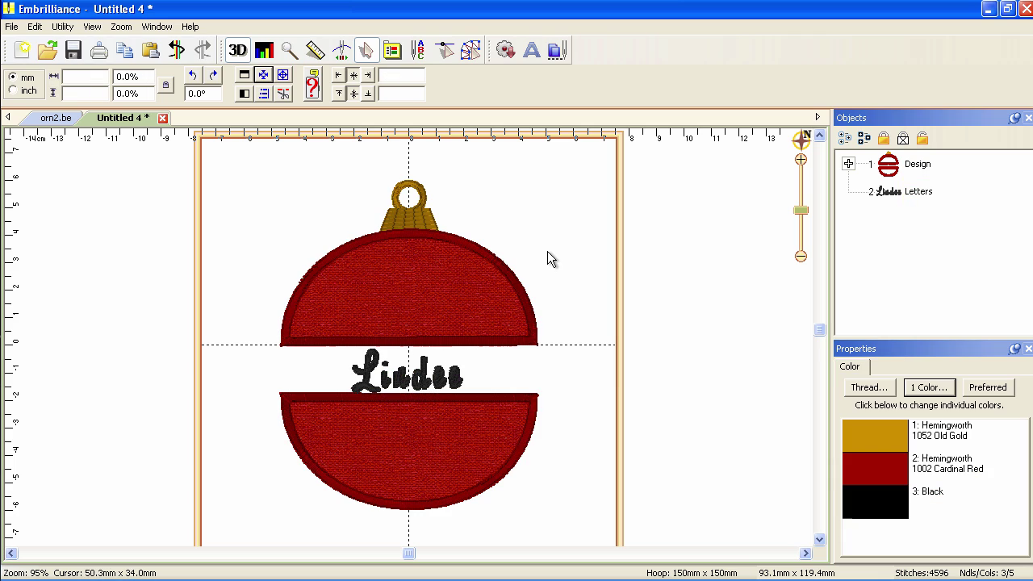